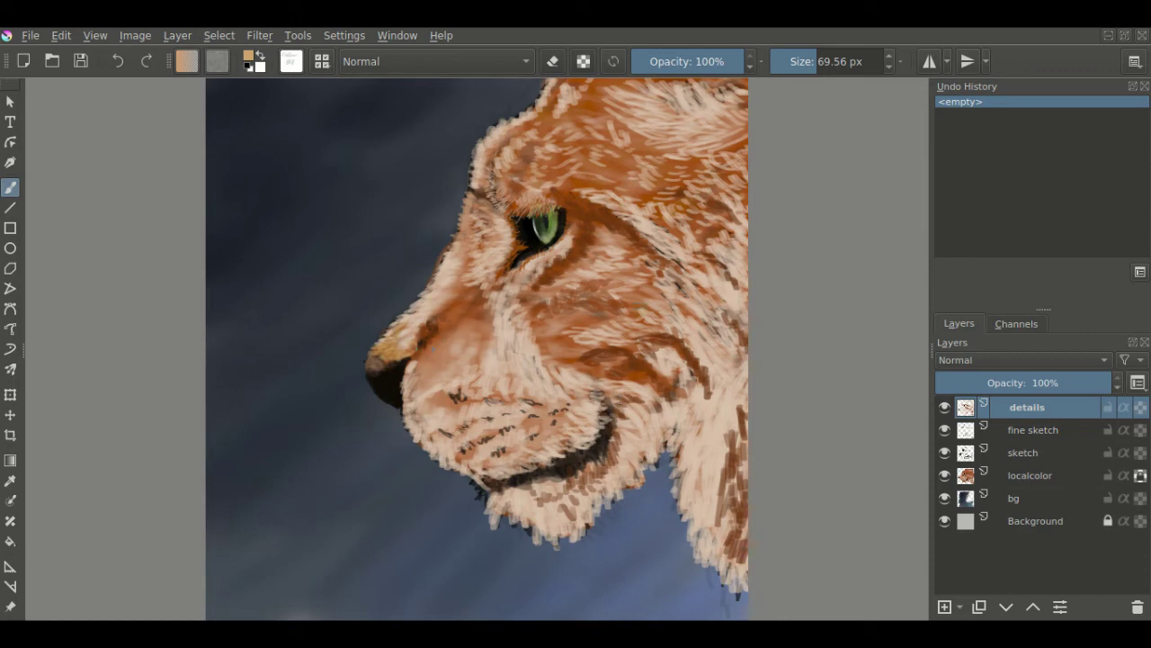
Add a new layer named 'shadow' with Multiply blending.
left_click(945, 606)
double_click(1027, 410)
type("shadow")
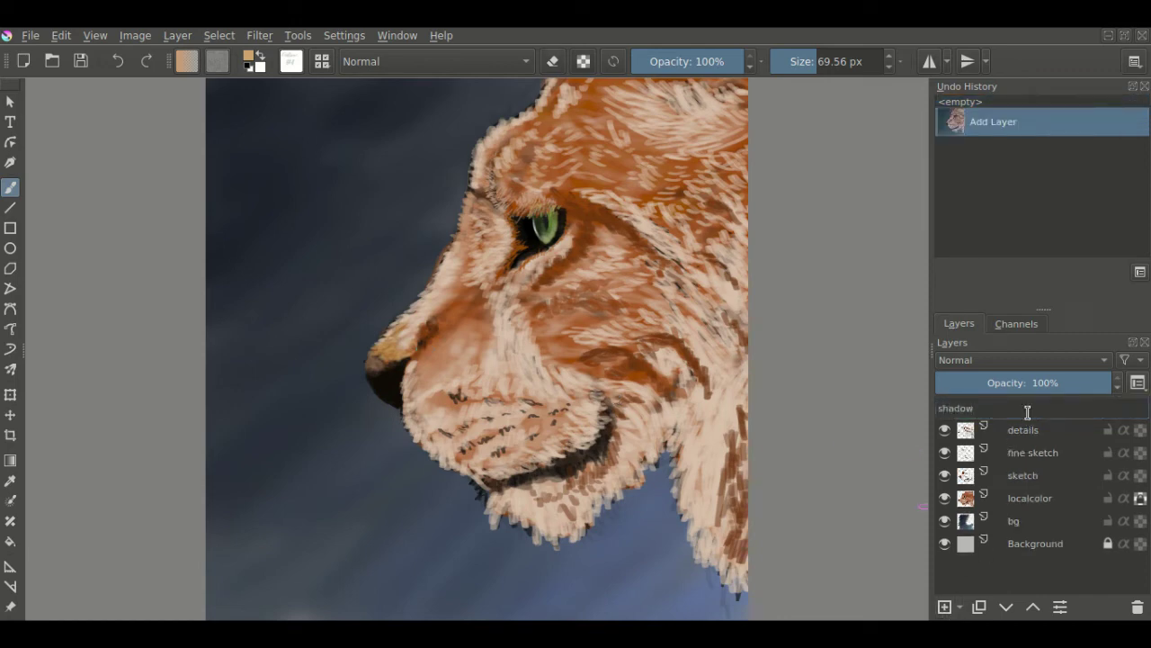
key("Return")
key("alt+shift+m")
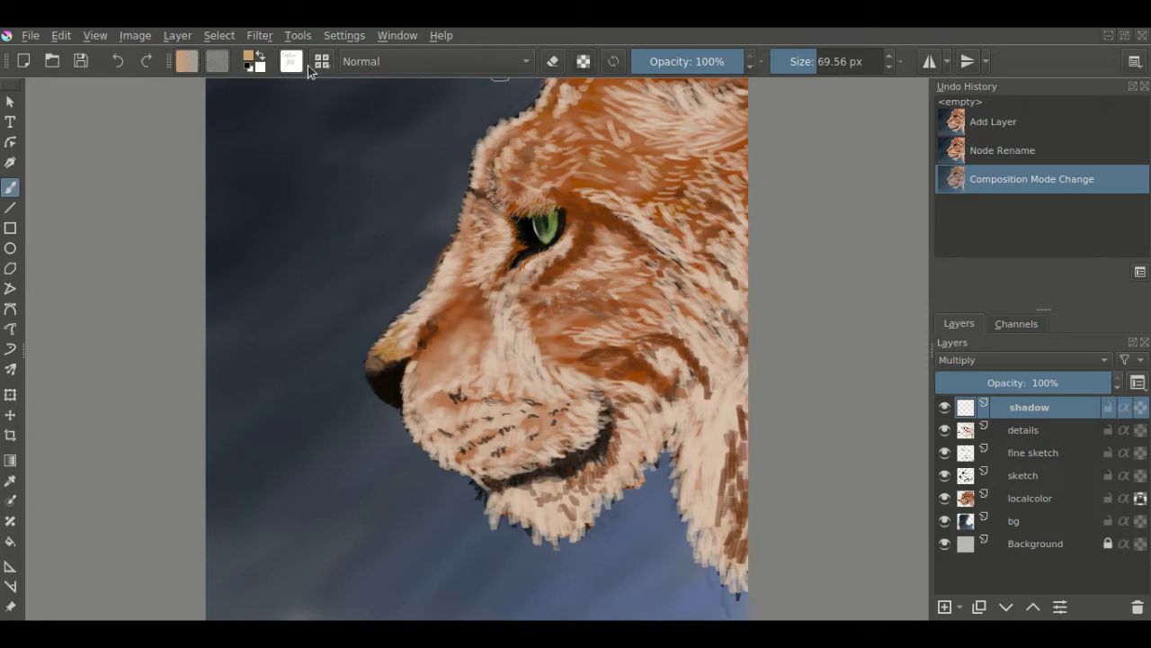
Set the brush to 20% opacity and 230 px with a grey-blue colour.
left_click(652, 61)
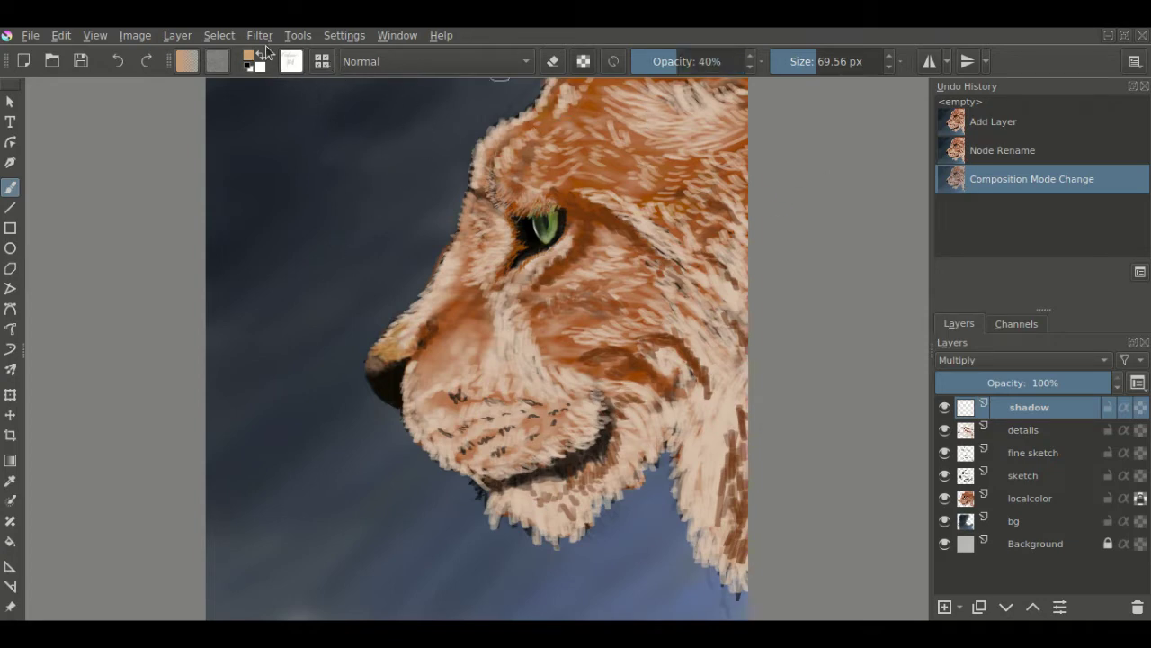
left_click_drag(684, 63, 655, 61)
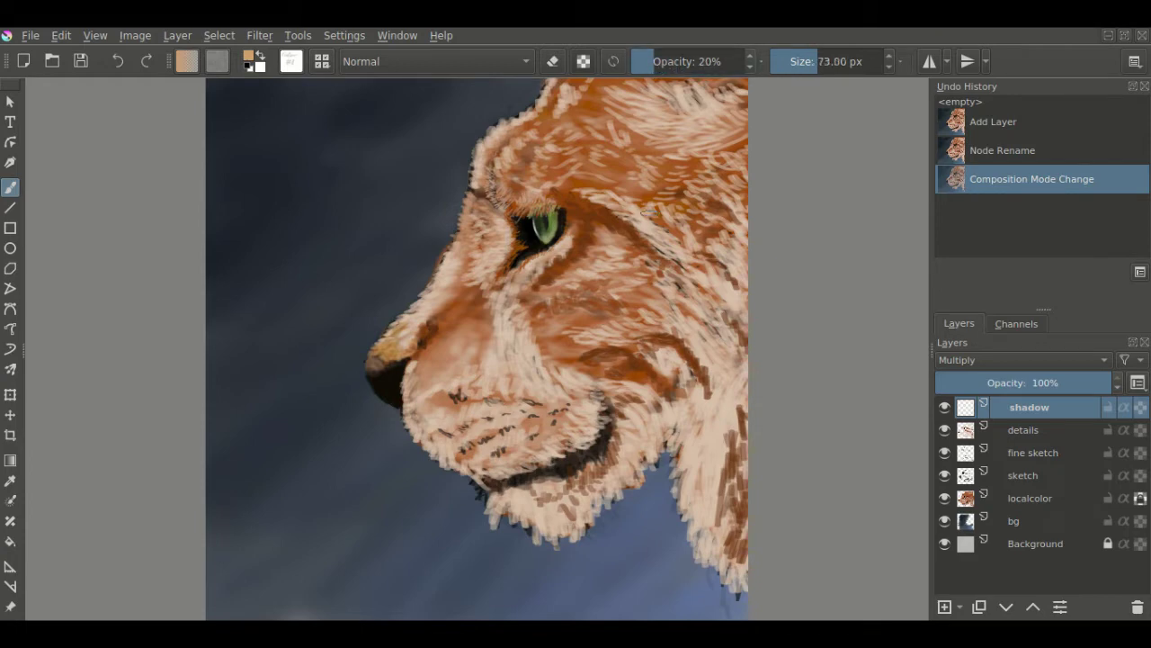
left_click(743, 277, "ctrl")
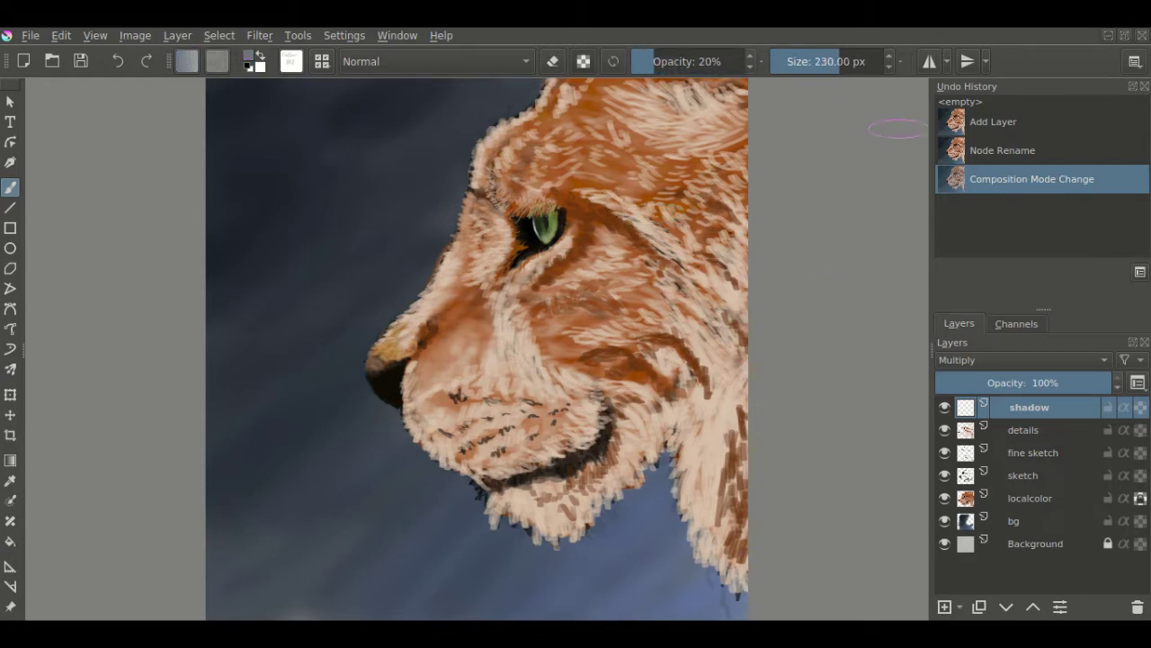
Shade the cheek, the area around the eye and the upper forehead fur.
left_click_drag(580, 293, 536, 340)
mouse_move(642, 239)
left_mouse_down()
mouse_move(579, 279)
mouse_move(581, 344)
left_mouse_up()
left_click_drag(677, 364, 624, 385)
left_click_drag(710, 252, 643, 205)
left_click_drag(738, 113, 679, 90)
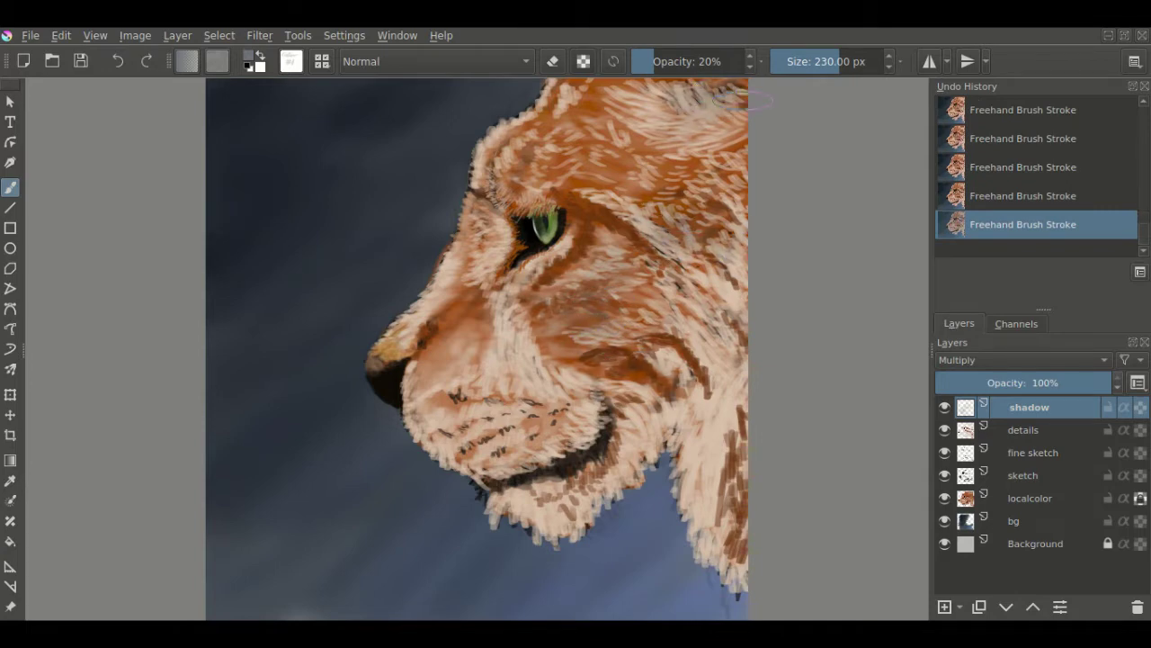
left_click_drag(764, 139, 702, 108)
left_click_drag(540, 220, 482, 229)
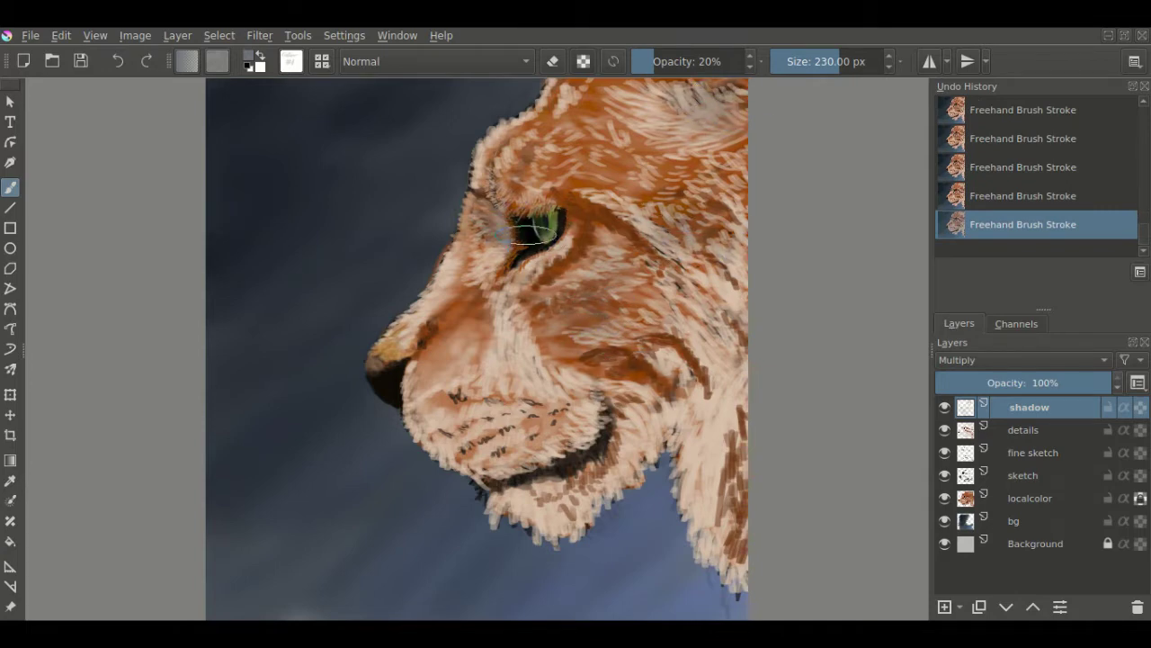
Shade the lower muzzle, chin, jaw and right side of the neck.
mouse_move(423, 416)
left_mouse_down()
mouse_move(553, 456)
mouse_move(426, 433)
left_mouse_up()
left_click_drag(598, 407, 553, 461)
left_click_drag(674, 370, 562, 440)
mouse_move(675, 425)
left_mouse_down()
mouse_move(566, 508)
mouse_move(481, 522)
left_mouse_up()
mouse_move(504, 477)
left_mouse_down()
mouse_move(585, 526)
mouse_move(621, 481)
left_mouse_up()
mouse_move(738, 351)
left_mouse_down()
mouse_move(630, 432)
mouse_move(739, 538)
left_mouse_up()
Darken the cheek below the eye and the side of the face.
left_click_drag(728, 467, 706, 395)
left_click_drag(607, 247, 562, 355)
mouse_move(684, 256)
left_mouse_down()
mouse_move(620, 359)
mouse_move(720, 369)
left_mouse_up()
left_click_drag(746, 261, 666, 382)
mouse_move(683, 252)
left_mouse_down()
mouse_move(566, 357)
mouse_move(513, 441)
mouse_move(463, 450)
left_mouse_up()
Shade the muzzle, lower jaw line, under the chin and the neck.
mouse_move(585, 405)
left_mouse_down()
mouse_move(522, 454)
mouse_move(562, 540)
left_mouse_up()
left_click_drag(521, 473, 463, 476)
mouse_move(666, 410)
left_mouse_down()
mouse_move(576, 490)
mouse_move(675, 422)
mouse_move(719, 548)
left_mouse_up()
left_click_drag(720, 450, 733, 504)
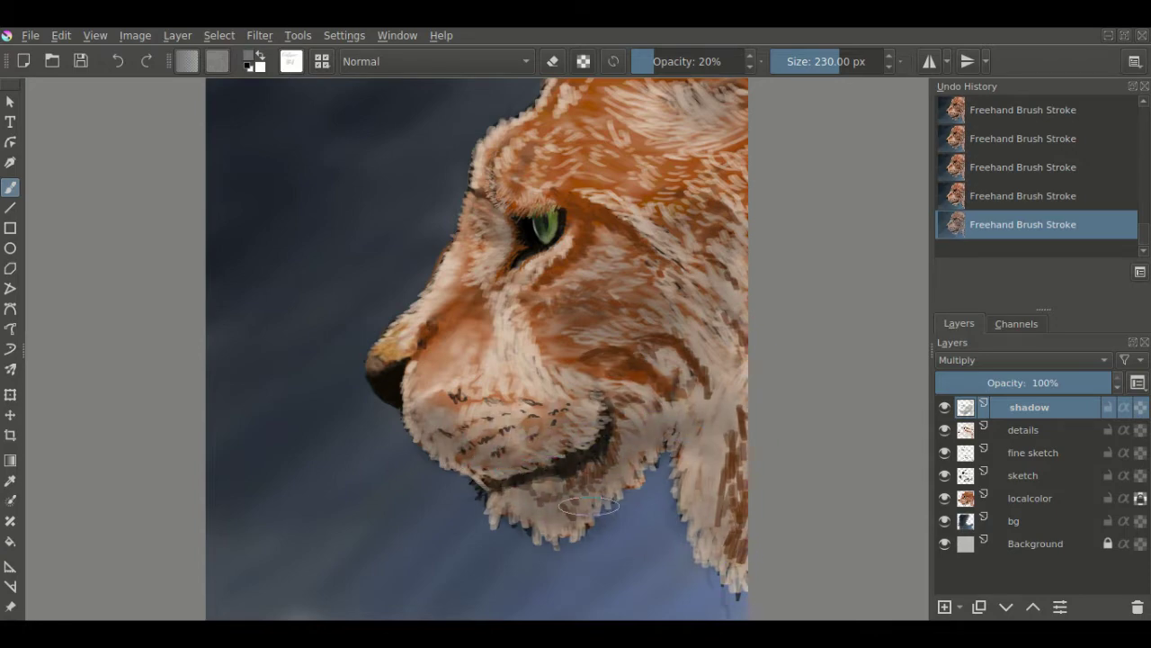
left_click_drag(457, 394, 423, 432)
left_click_drag(503, 440, 558, 463)
left_click_drag(593, 351, 648, 315)
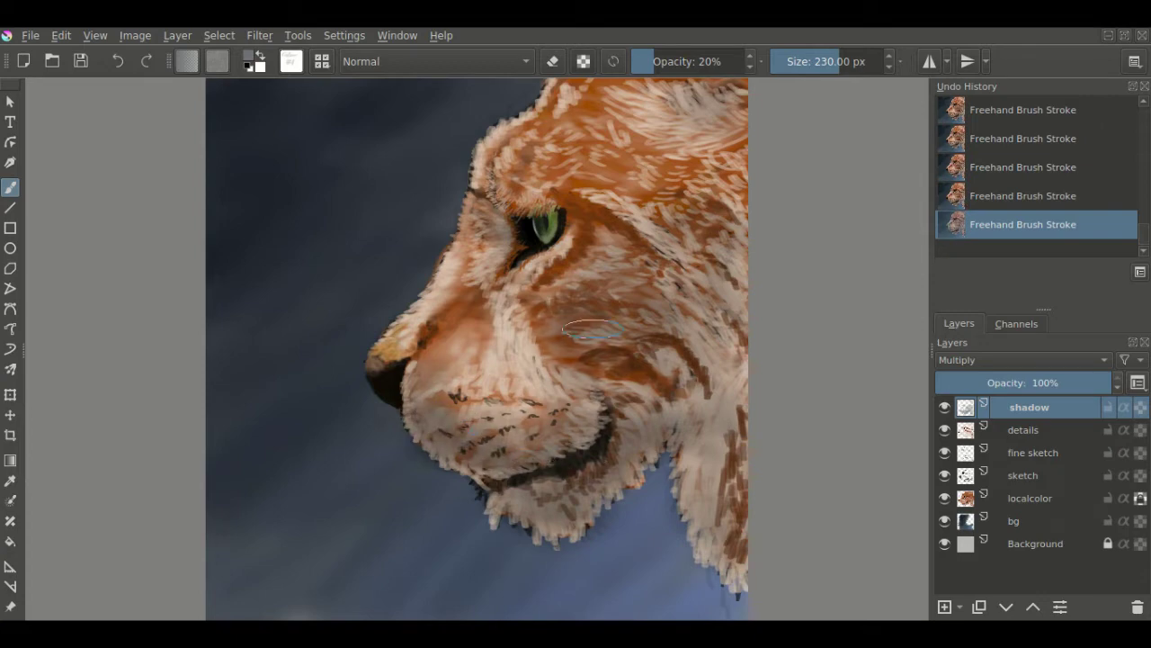
left_click_drag(708, 253, 742, 277)
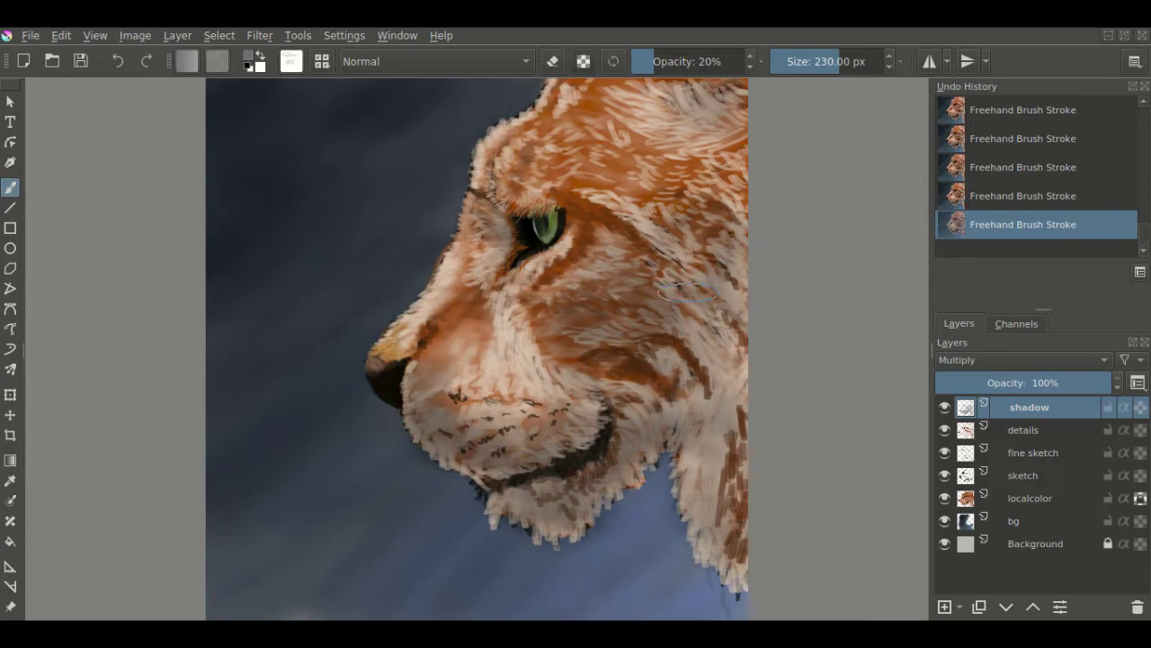
Add a 'details 2' layer below shadow and lock all other layers.
key("Insert")
double_click(1050, 430)
type("det")
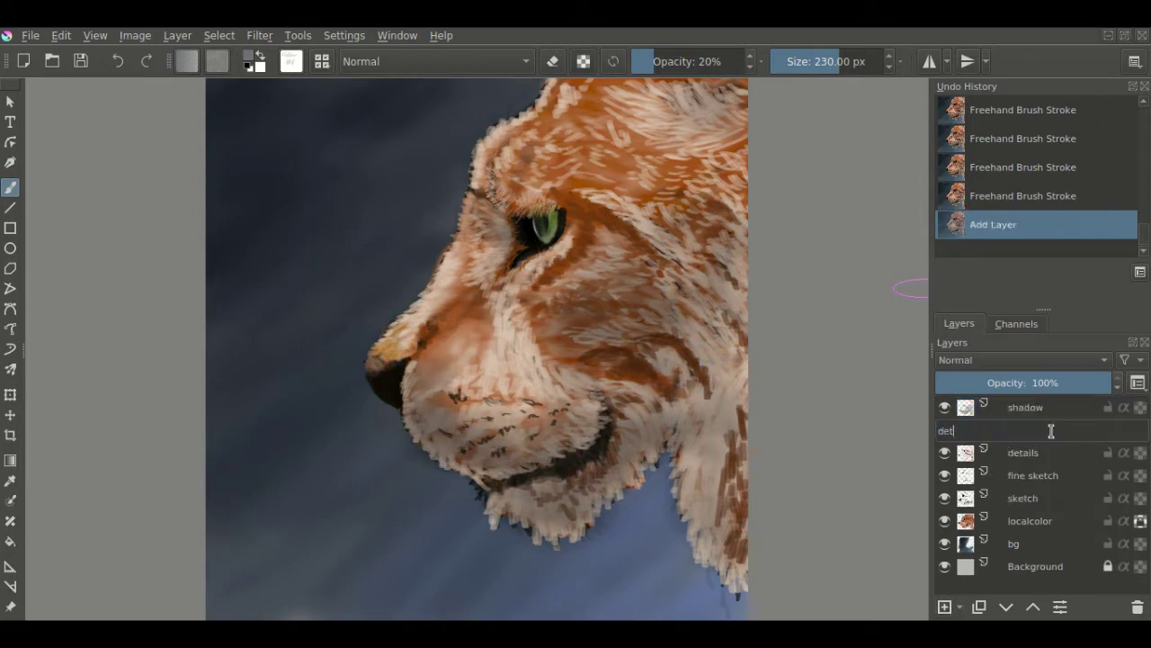
type(" 2")
key("Return")
left_click_drag(1108, 406, 1109, 559)
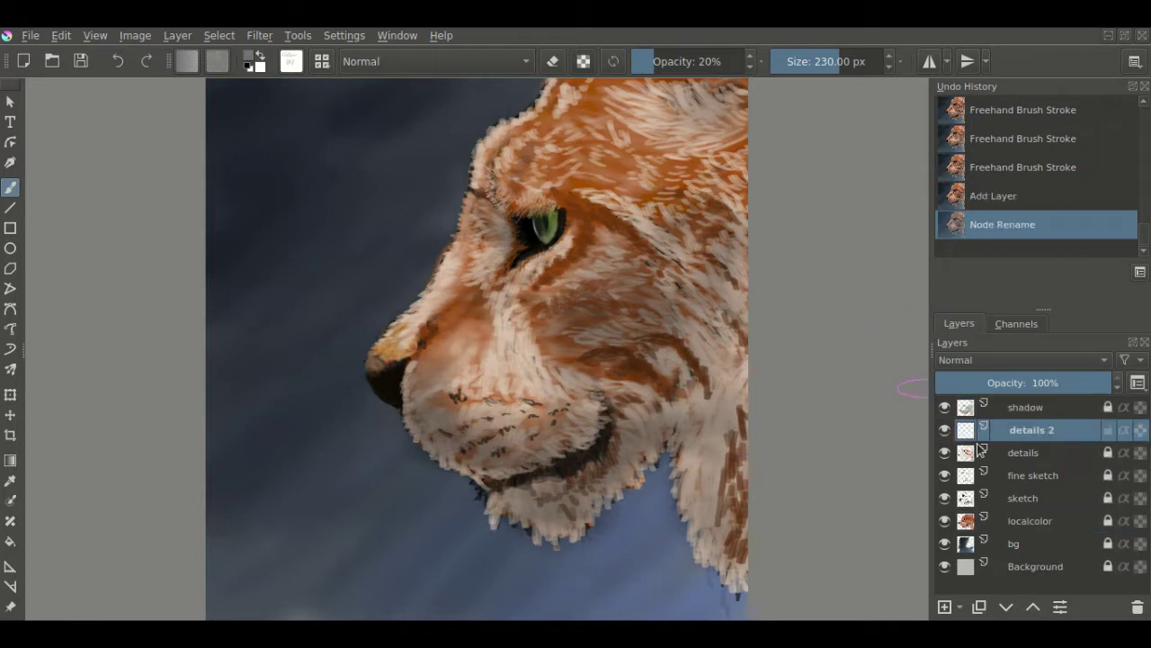
Sample a fur colour and paint faint ~59 px strokes on the upper fur.
left_click(670, 213, "ctrl")
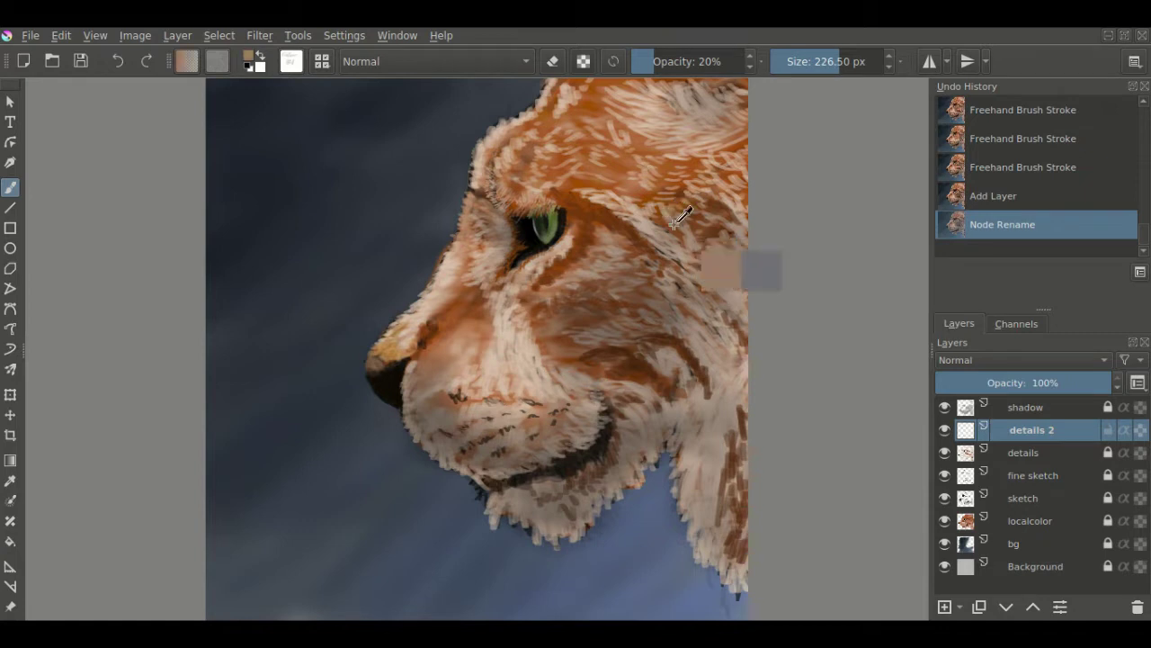
key("bracketleft")
key("bracketleft")
key("bracketleft")
left_click_drag(584, 135, 602, 144)
left_click_drag(611, 151, 626, 160)
Pick a lighter fur tone and set a fine full-opacity brush to 16.71 px.
left_click(611, 155, "ctrl")
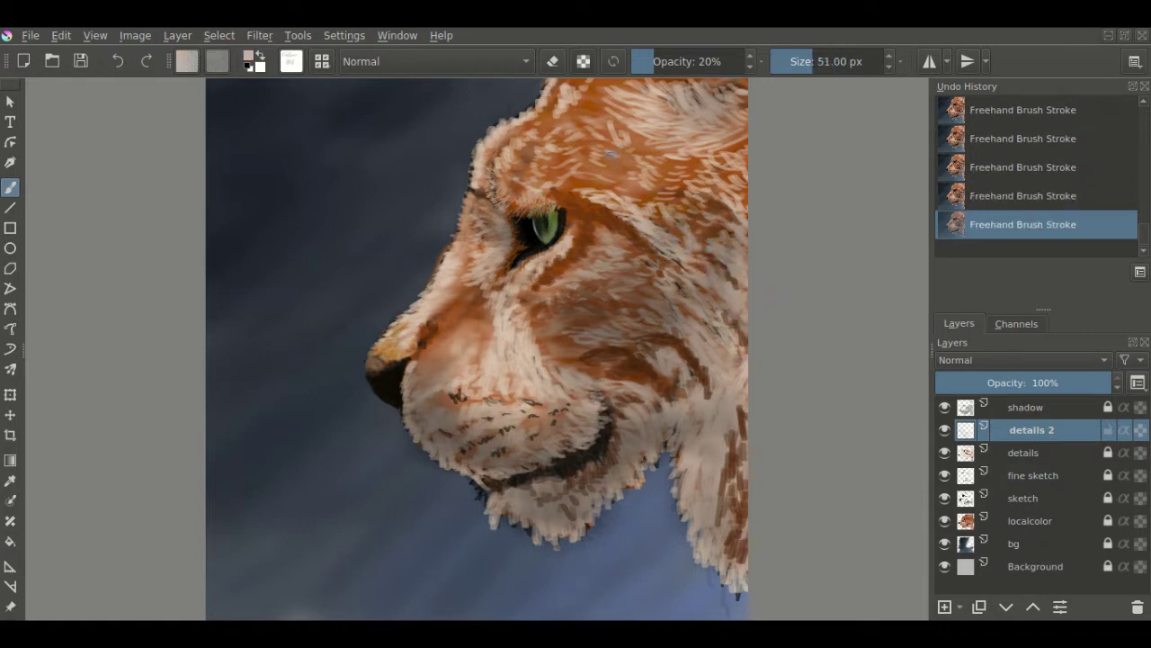
key("slash")
key("bracketleft")
key("bracketleft")
key("bracketleft")
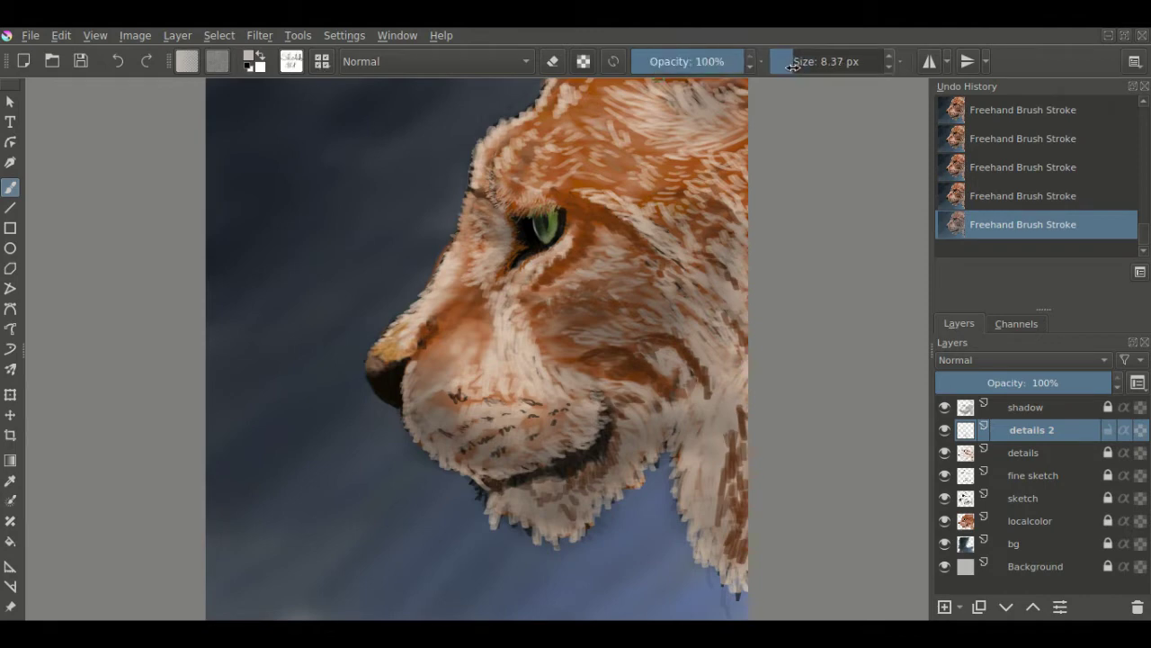
left_click_drag(783, 65, 799, 65)
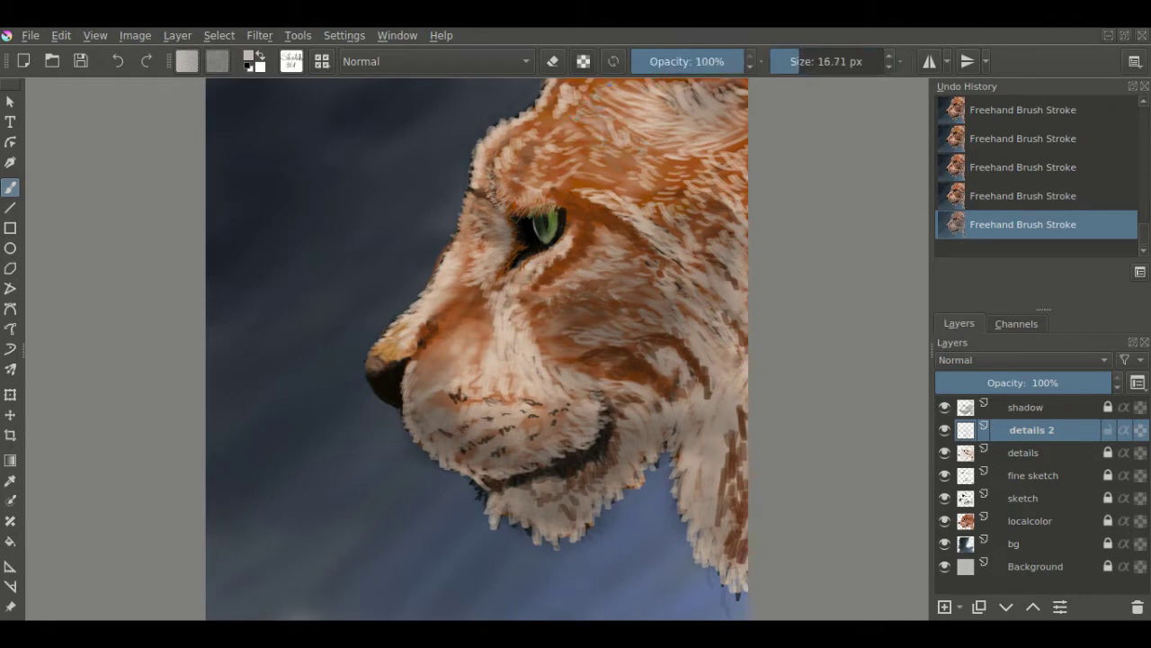
Paint fine light hairs along the forehead edge and down the cheek.
left_click_drag(493, 128, 493, 106)
left_click_drag(517, 121, 513, 108)
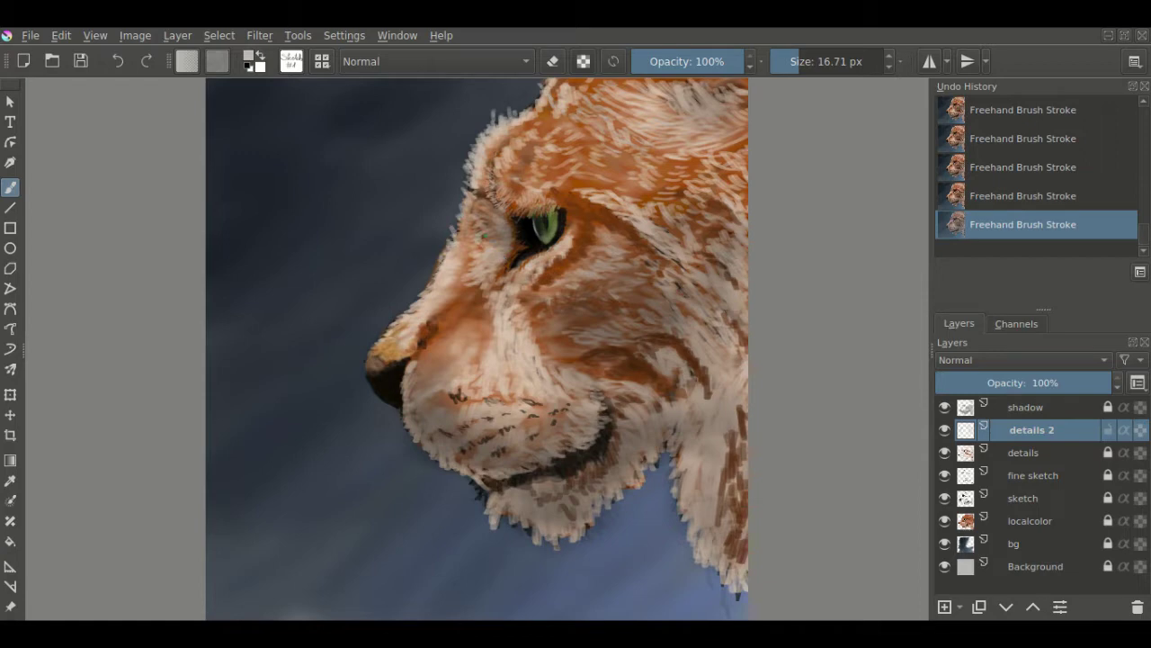
left_click_drag(482, 314, 480, 291)
left_click_drag(455, 315, 468, 286)
left_click_drag(477, 313, 450, 300)
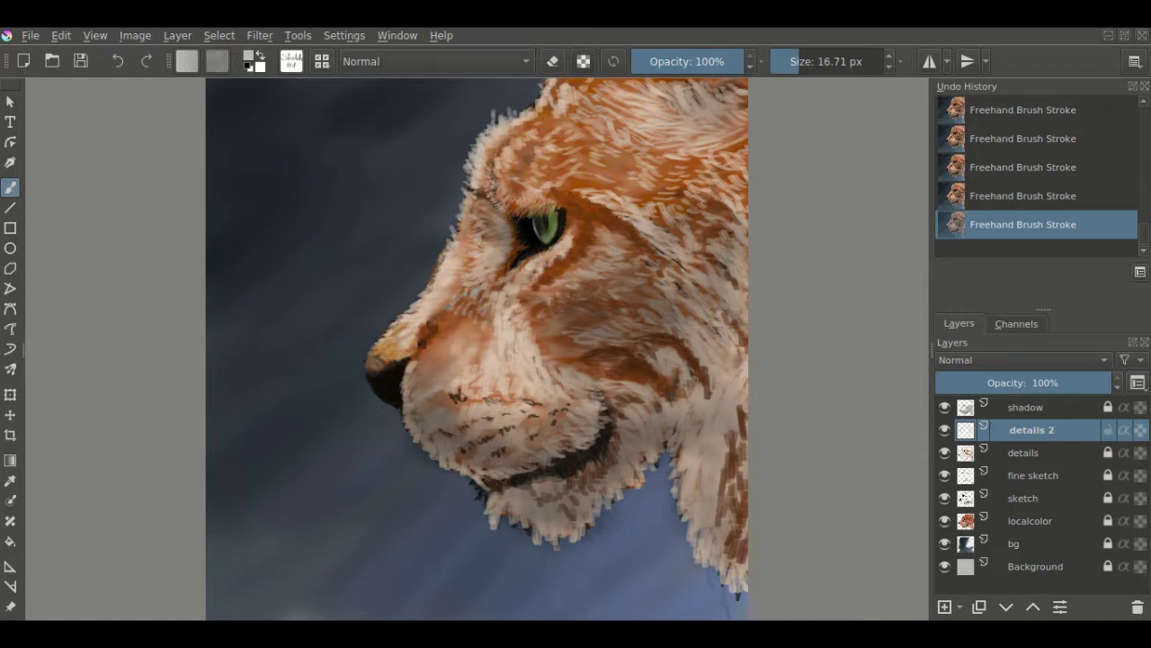
left_click_drag(468, 351, 465, 311)
left_click_drag(476, 365, 482, 320)
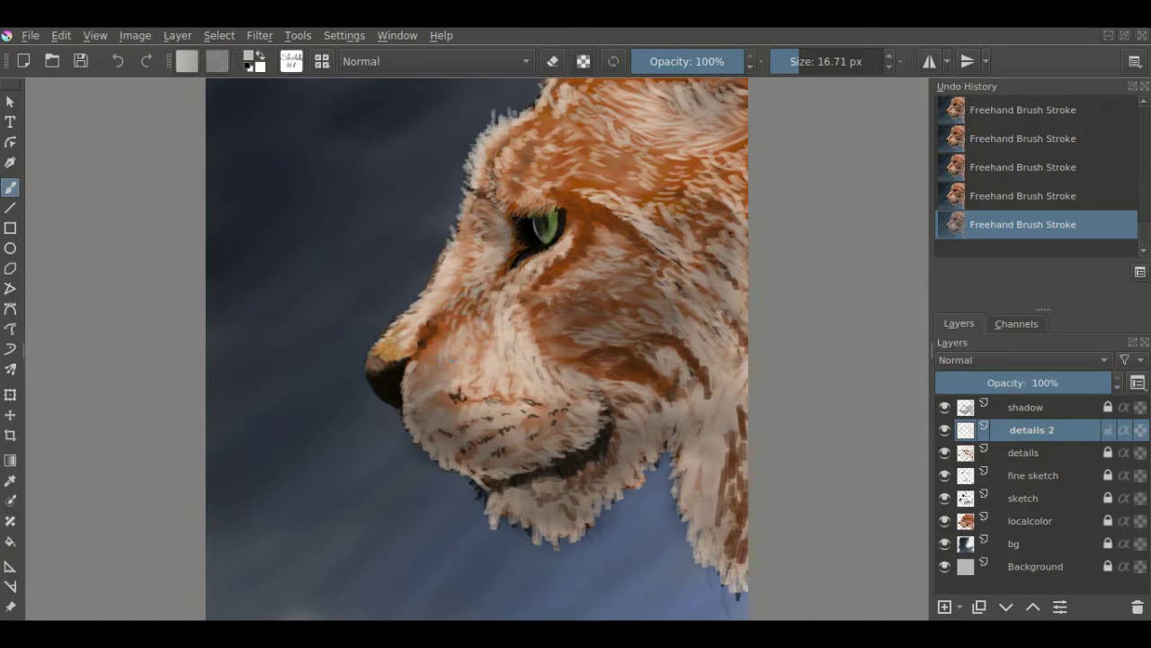
key("d")
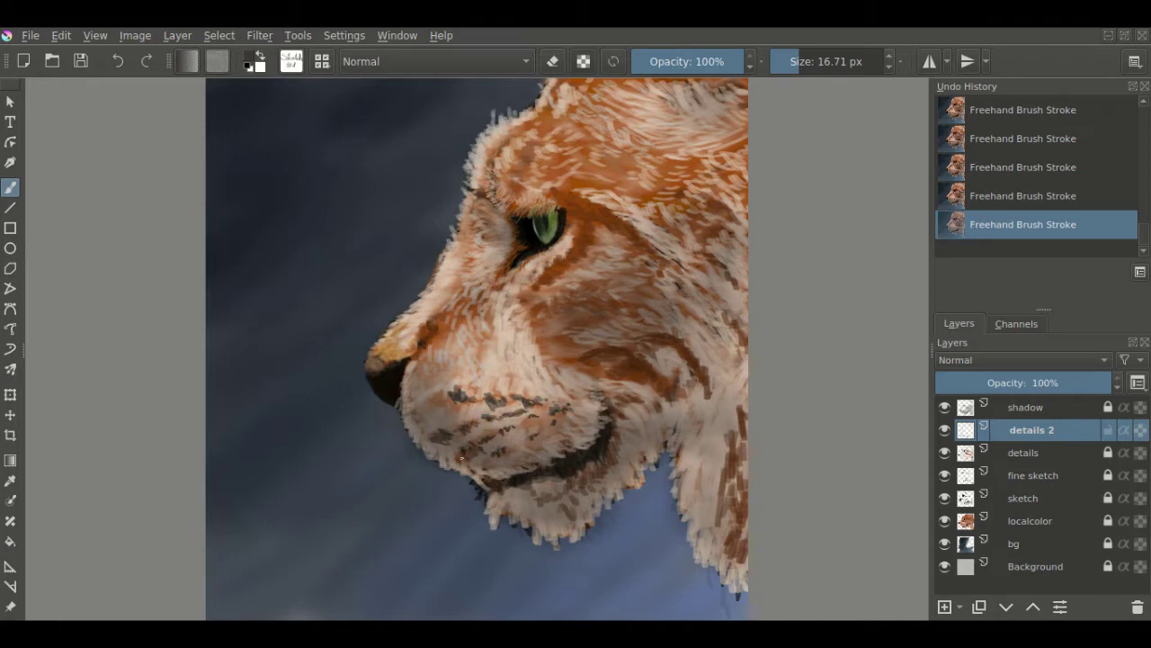
Paint dark fur marks on the muzzle and lower jaw, undoing the last stroke.
left_click_drag(515, 428, 559, 412)
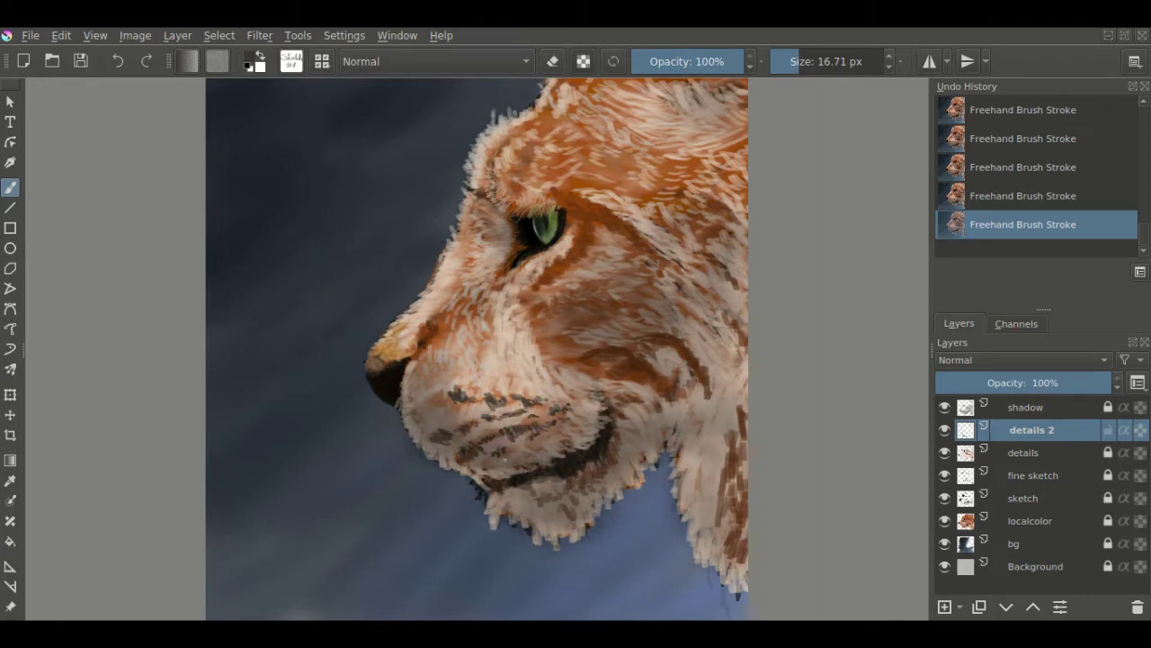
mouse_move(577, 490)
left_mouse_down()
mouse_move(586, 463)
mouse_move(536, 484)
left_mouse_up()
key("x")
key("ctrl+z")
Paint wispy light hairs along the chin, neck edge and lower-left chin.
mouse_move(499, 514)
left_mouse_down()
mouse_move(552, 550)
mouse_move(626, 501)
mouse_move(666, 454)
left_mouse_up()
left_click_drag(634, 490, 596, 548)
mouse_move(676, 450)
left_mouse_down()
mouse_move(665, 485)
mouse_move(702, 584)
left_mouse_up()
mouse_move(707, 567)
left_mouse_down()
mouse_move(723, 594)
mouse_move(714, 589)
left_mouse_up()
left_click_drag(732, 594, 743, 614)
left_click_drag(413, 439, 430, 466)
mouse_move(433, 459)
left_mouse_down()
mouse_move(457, 479)
mouse_move(526, 478)
mouse_move(563, 458)
left_mouse_up()
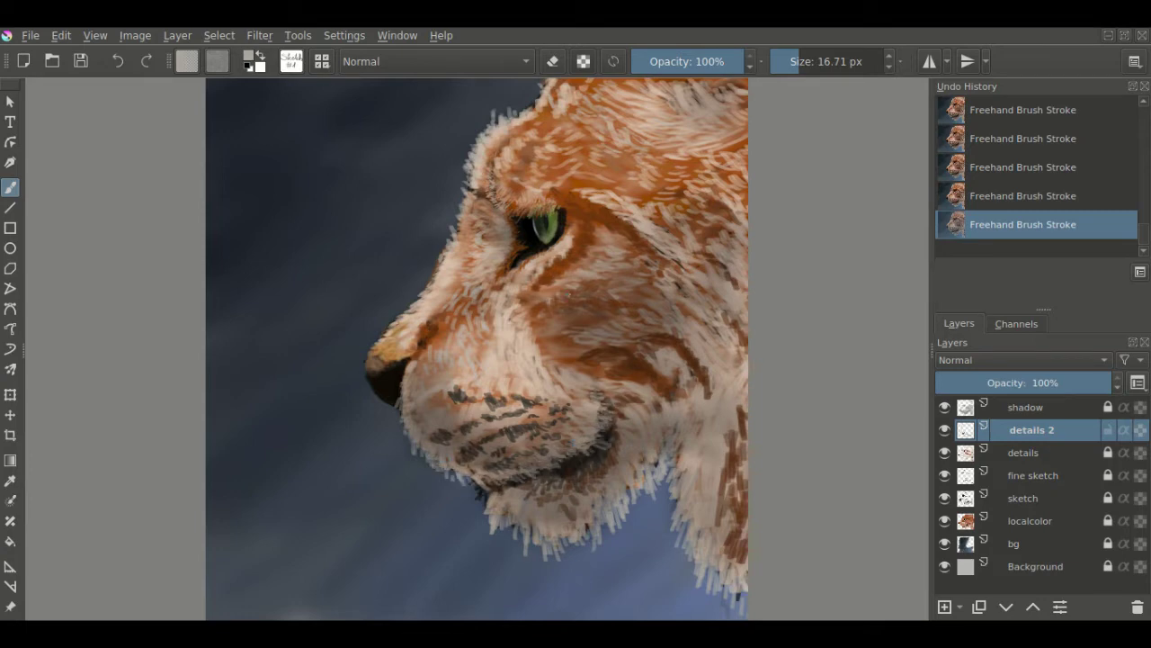
left_click_drag(528, 323, 545, 306)
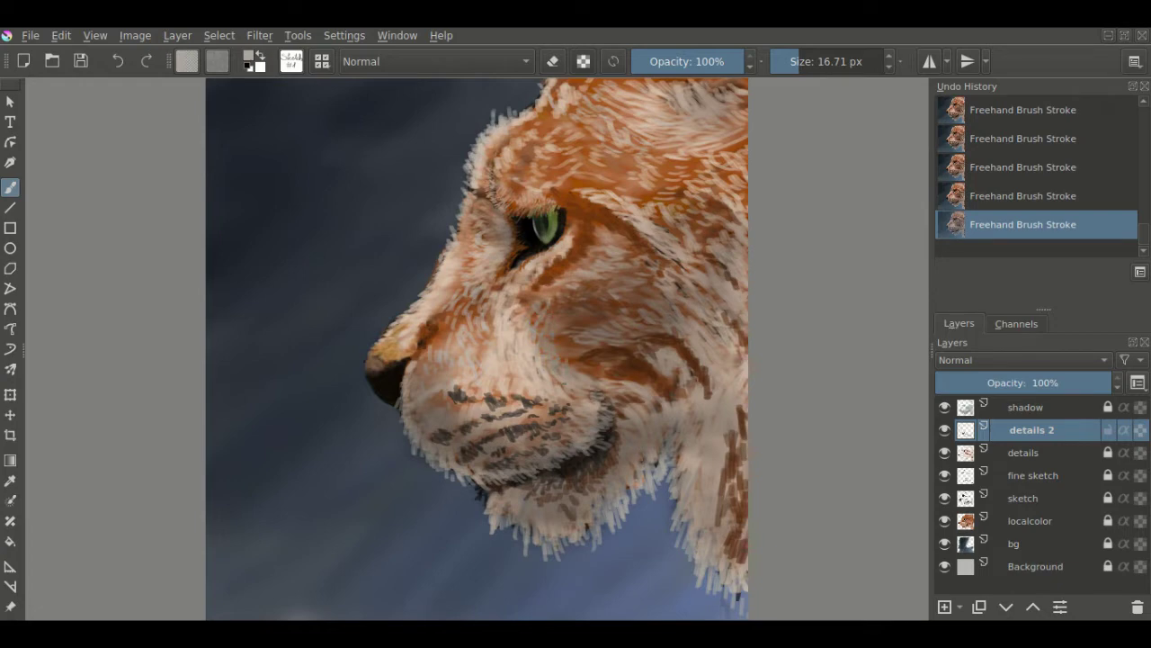
Paint very dark brown marks around the muzzle.
left_click(539, 323, "ctrl")
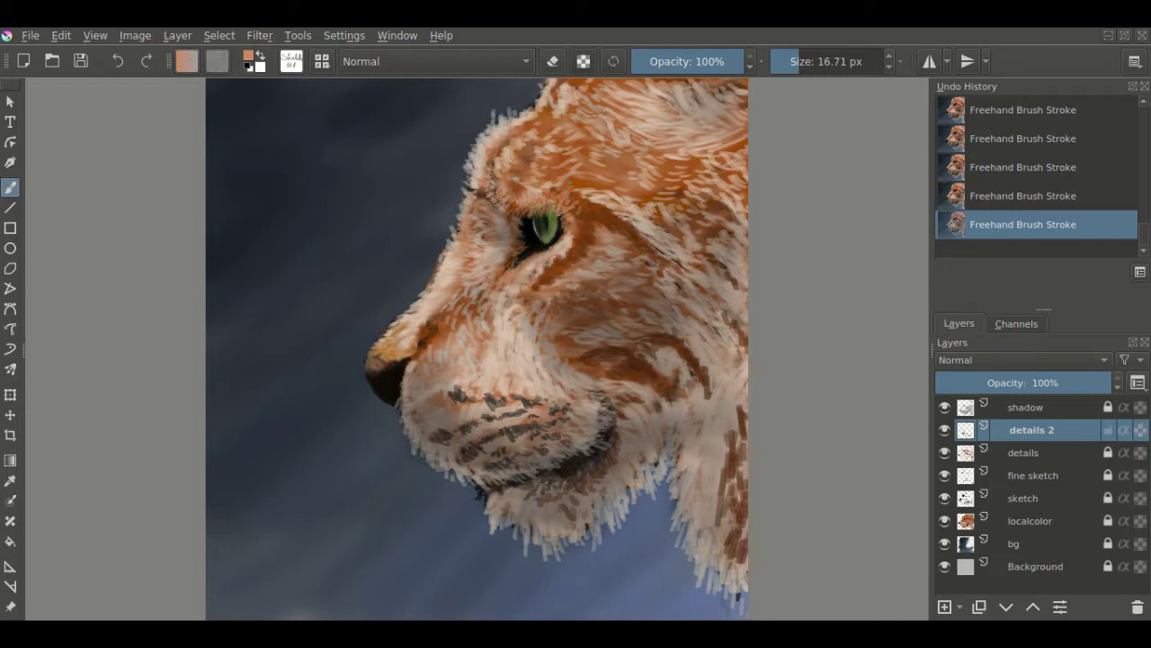
key("d")
left_click_drag(484, 406, 532, 392)
left_click_drag(436, 447, 533, 403)
left_click(1030, 406)
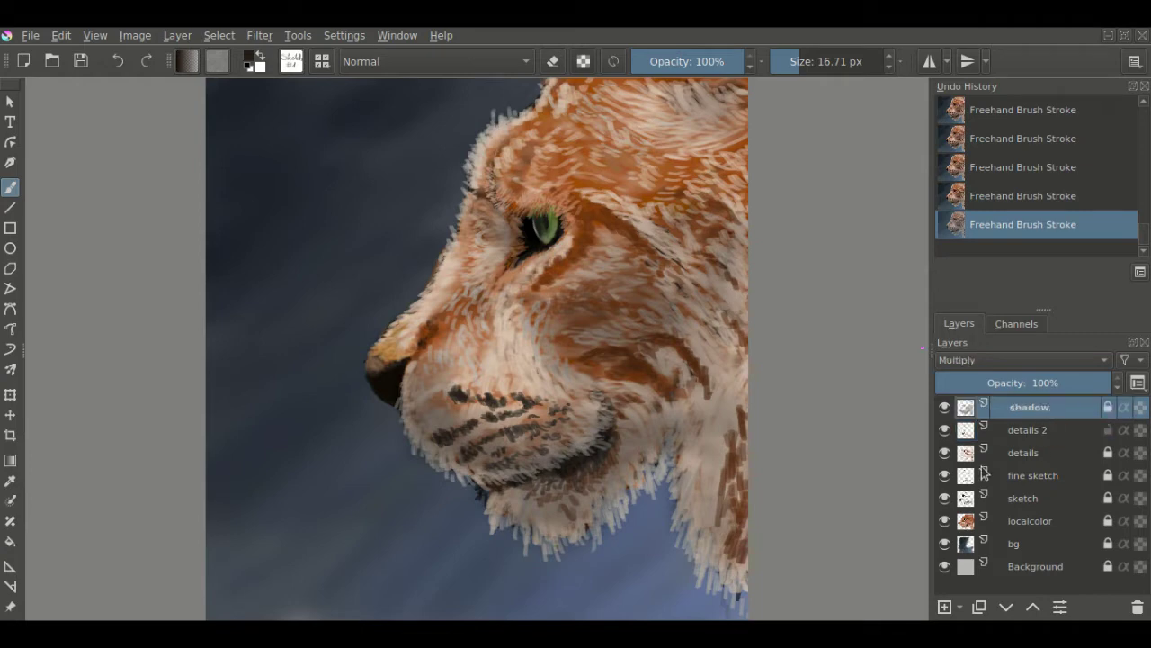
Add a layer named 'shadow 2' above shadow and select the soft shading brush.
key("Insert")
double_click(1016, 406)
type("shadow 2")
key("Return")
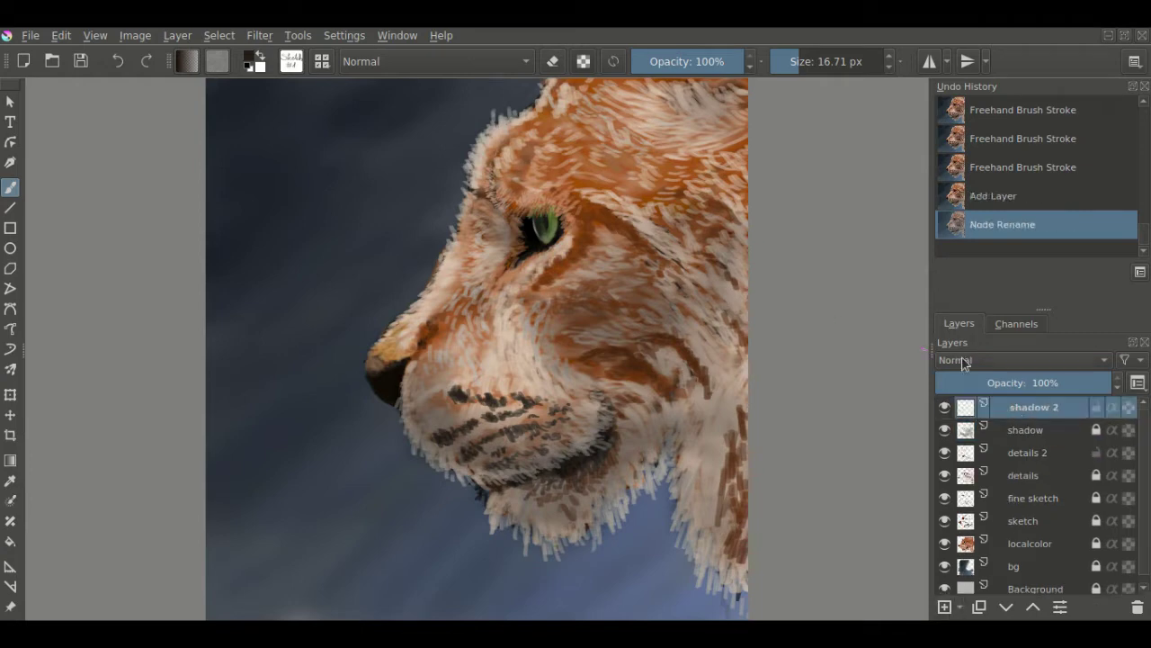
scroll(993, 360, "down", 2)
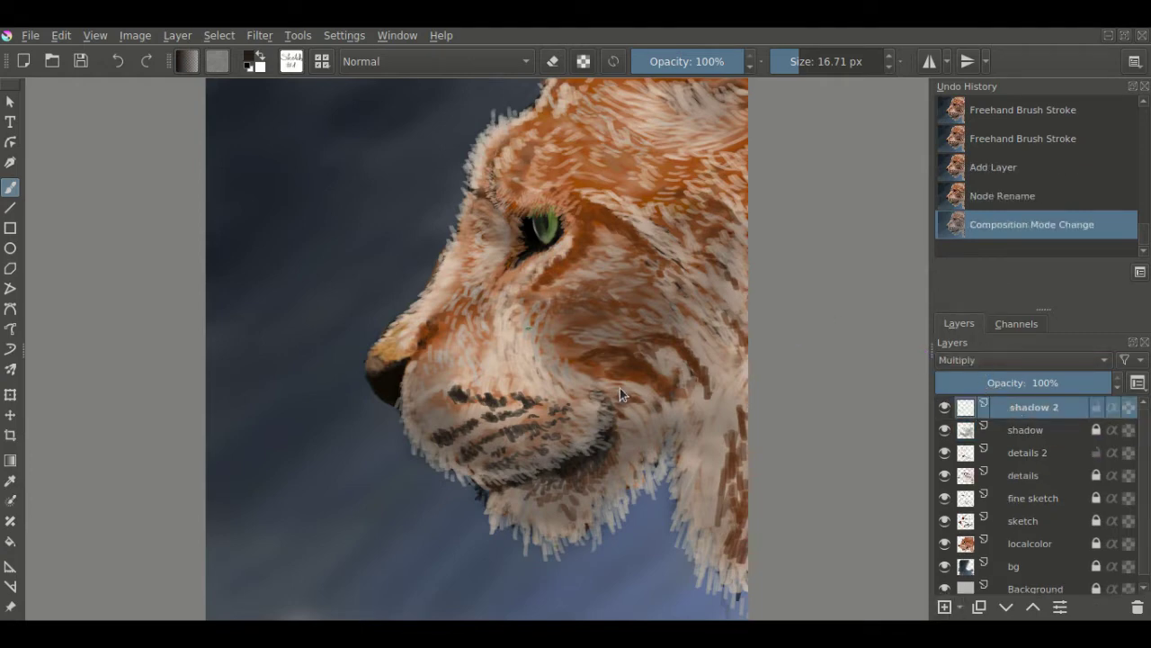
key("slash")
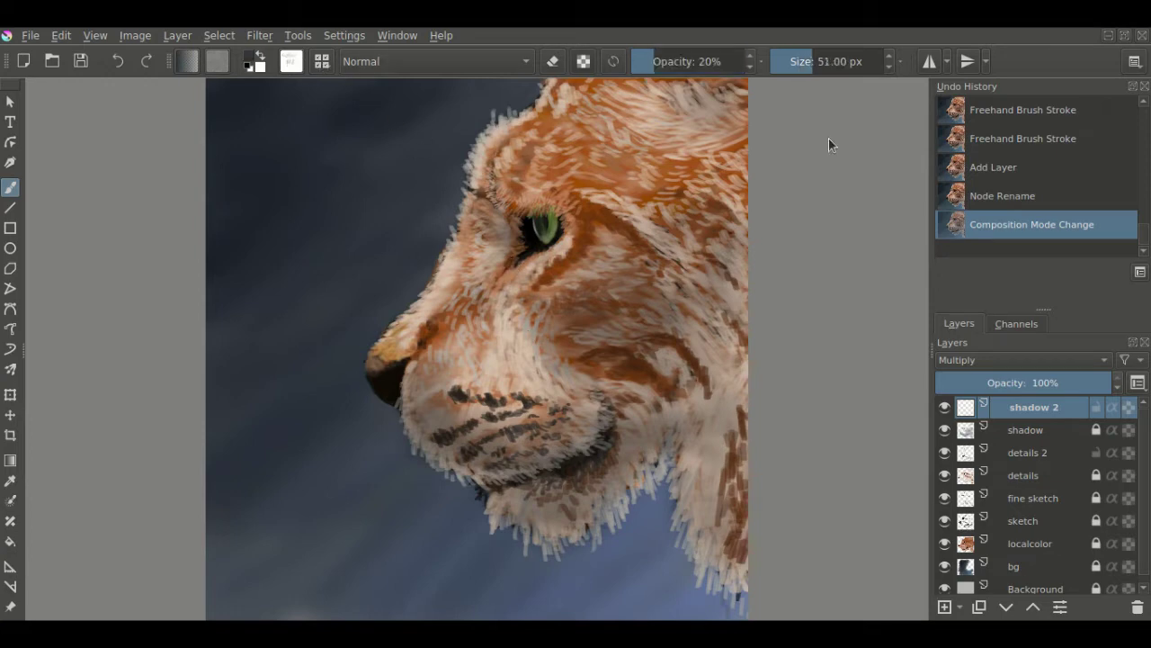
Shade the cheek, then at 30% opacity darken the forehead and around the eye.
left_click_drag(566, 288, 666, 332)
mouse_move(558, 351)
left_mouse_down()
mouse_move(675, 306)
mouse_move(693, 323)
left_mouse_up()
left_click_drag(584, 270, 680, 220)
left_click(669, 61)
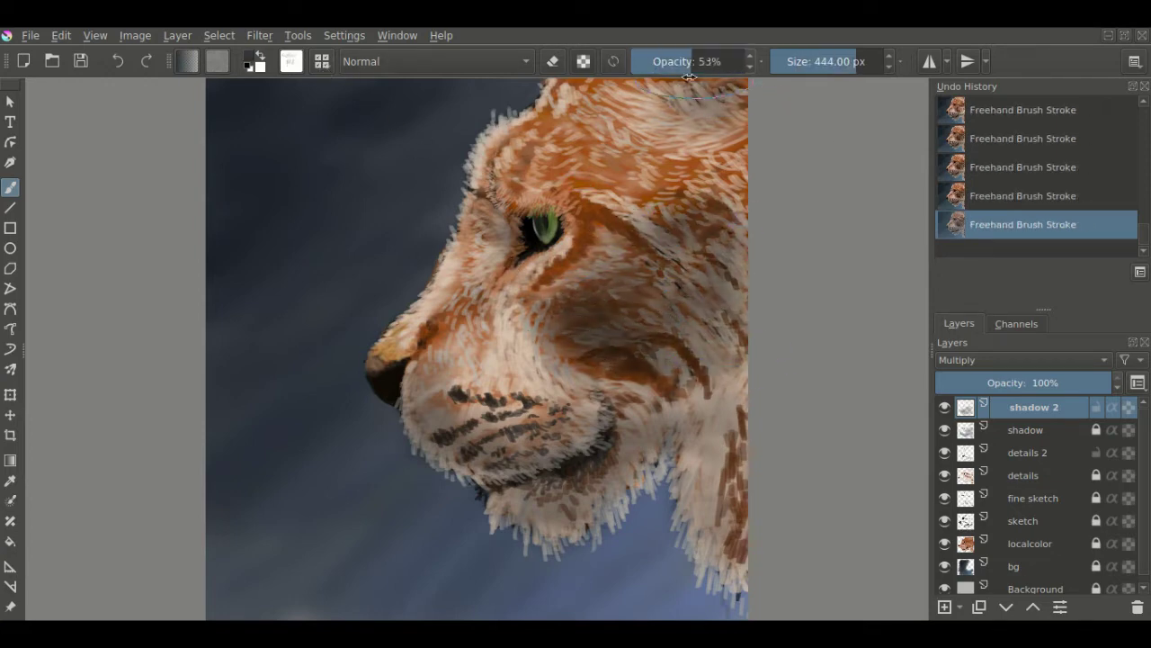
mouse_move(738, 135)
left_mouse_down()
mouse_move(665, 103)
mouse_move(566, 113)
mouse_move(702, 162)
left_mouse_up()
left_click_drag(647, 108, 522, 261)
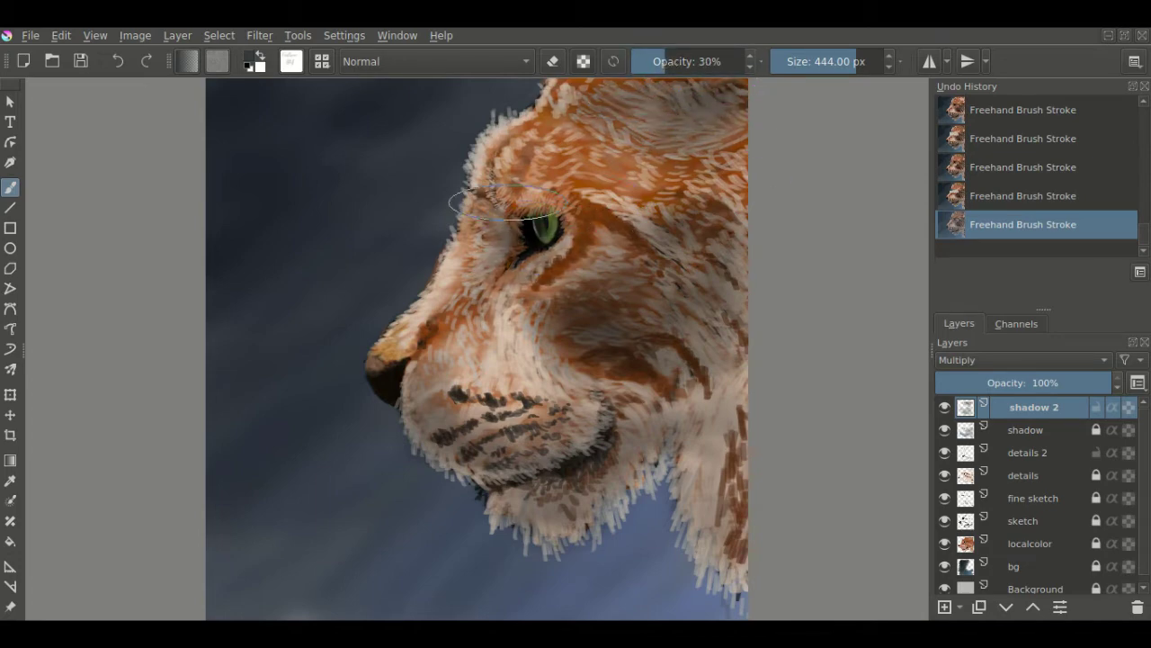
left_click_drag(576, 207, 539, 243)
Deepen shadows on the muzzle, nose bridge, chin, neck and right face edge, then add a new layer.
mouse_move(634, 318)
left_mouse_down()
mouse_move(450, 449)
mouse_move(576, 468)
mouse_move(610, 364)
mouse_move(535, 501)
left_mouse_up()
mouse_move(701, 414)
left_mouse_down()
mouse_move(765, 480)
mouse_move(730, 342)
left_mouse_up()
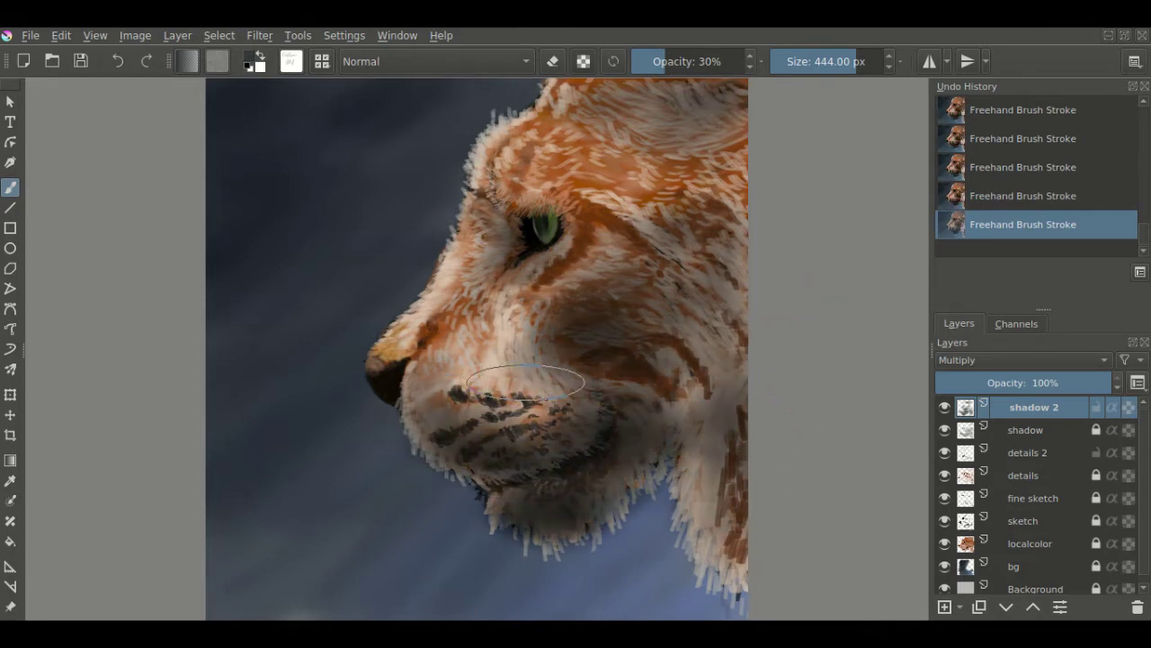
left_click_drag(497, 373, 454, 353, "shift")
left_click_drag(492, 271, 450, 387)
left_click_drag(504, 297, 432, 405)
left_click_drag(468, 369, 405, 454)
left_click_drag(520, 261, 460, 394)
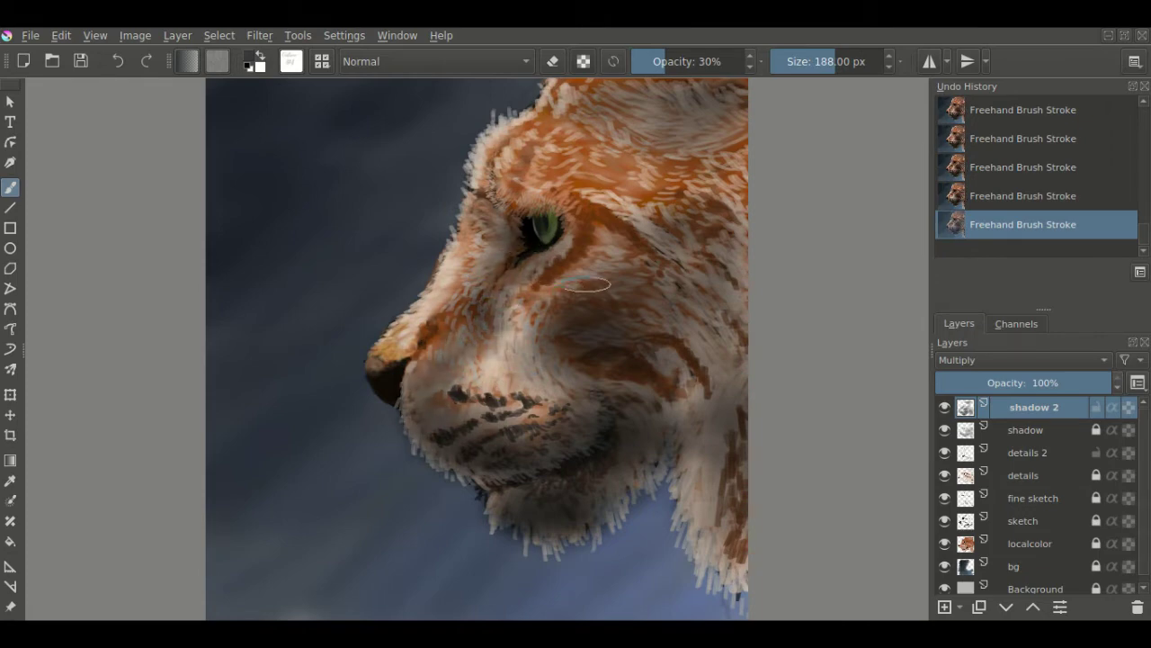
left_click_drag(715, 225, 729, 360)
left_click(944, 607)
double_click(1051, 407)
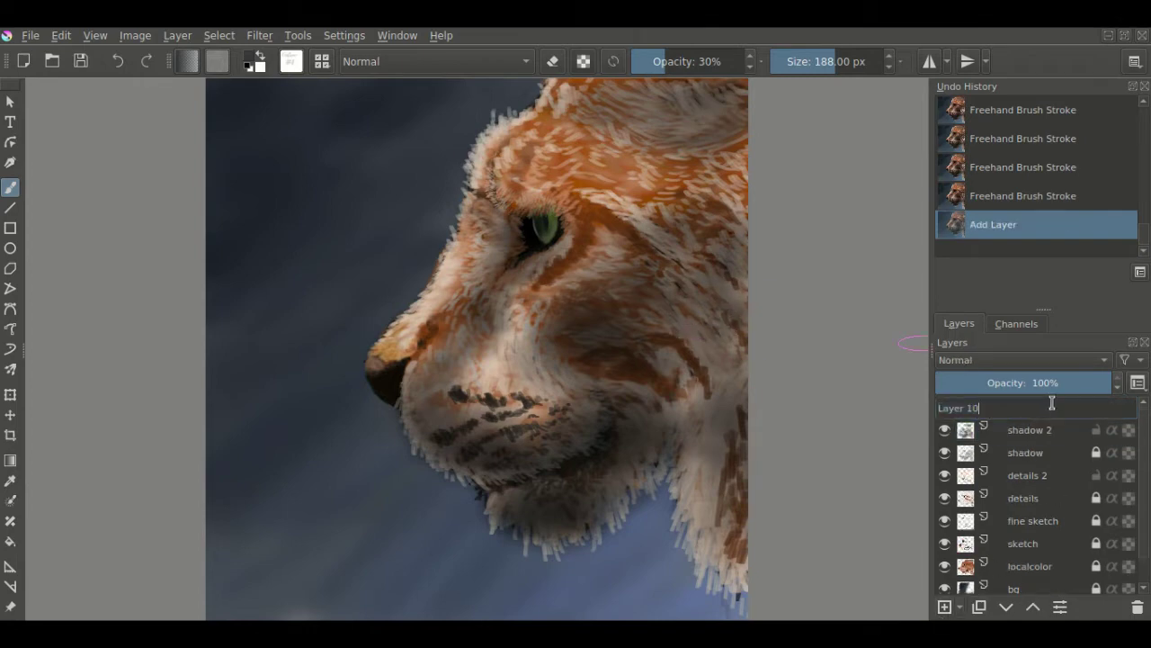
Name the layer 'light', give it Overlay blending and pick a pale pink.
key("BackSpace")
key("BackSpace")
key("BackSpace")
type("light")
key("Return")
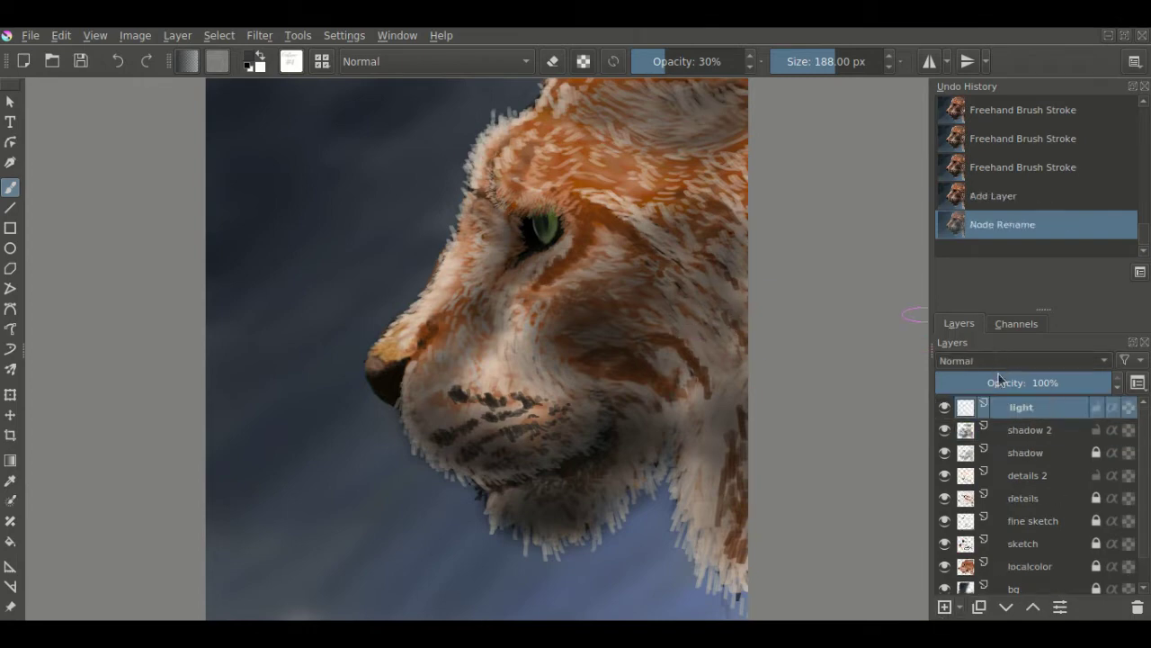
key("alt+shift+o")
left_click(565, 164, "ctrl")
Brush broad 15%-opacity highlights across the forehead and under the eye.
key("bracketleft")
key("bracketleft")
key("bracketright")
key("bracketright")
key("bracketright")
key("i")
key("i")
key("i")
mouse_move(558, 153)
left_mouse_down()
mouse_move(538, 144)
mouse_move(567, 166)
left_mouse_up()
left_click_drag(612, 216, 596, 261)
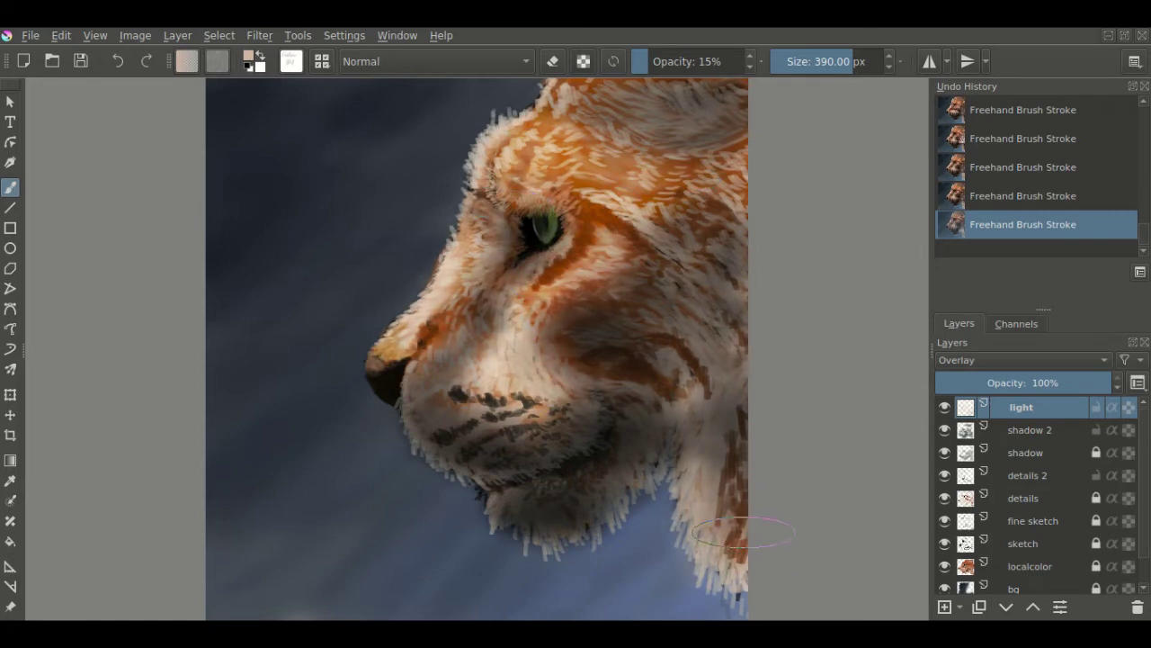
left_click_drag(539, 226, 504, 225)
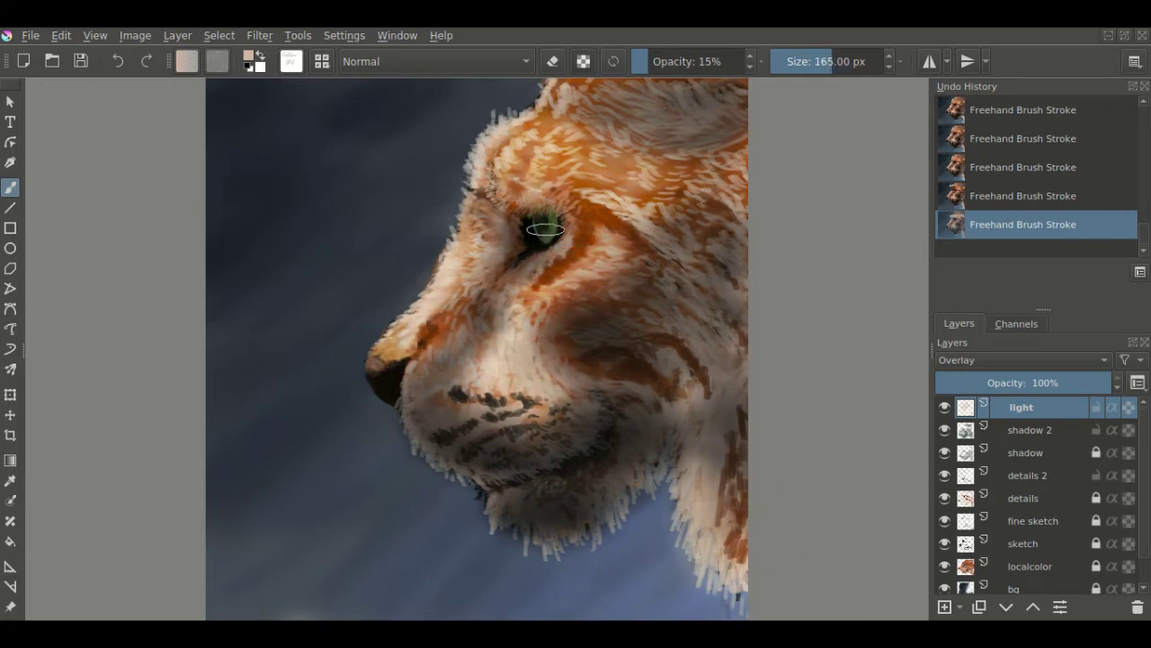
Zoom into the eye and brush the iris a brighter lime green at ~21% opacity.
key("o")
scroll(593, 288, "up", 1)
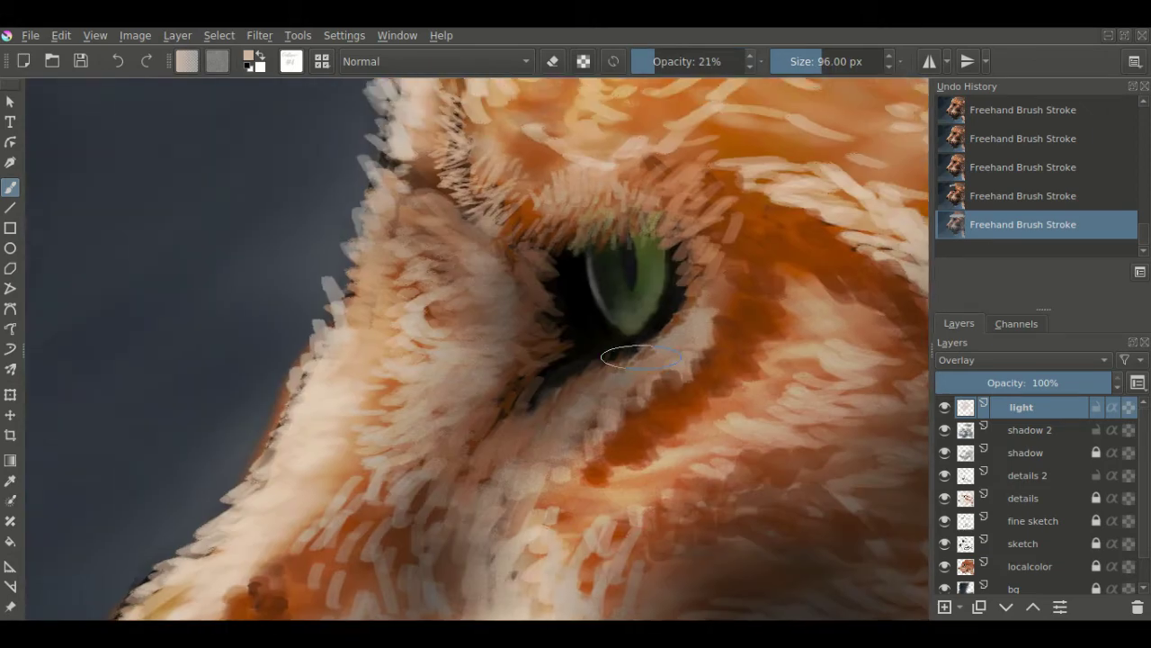
scroll(593, 288, "up", 1)
left_click(656, 256, "ctrl")
mouse_move(629, 306)
left_mouse_down()
mouse_move(642, 264)
mouse_move(630, 321)
left_mouse_up()
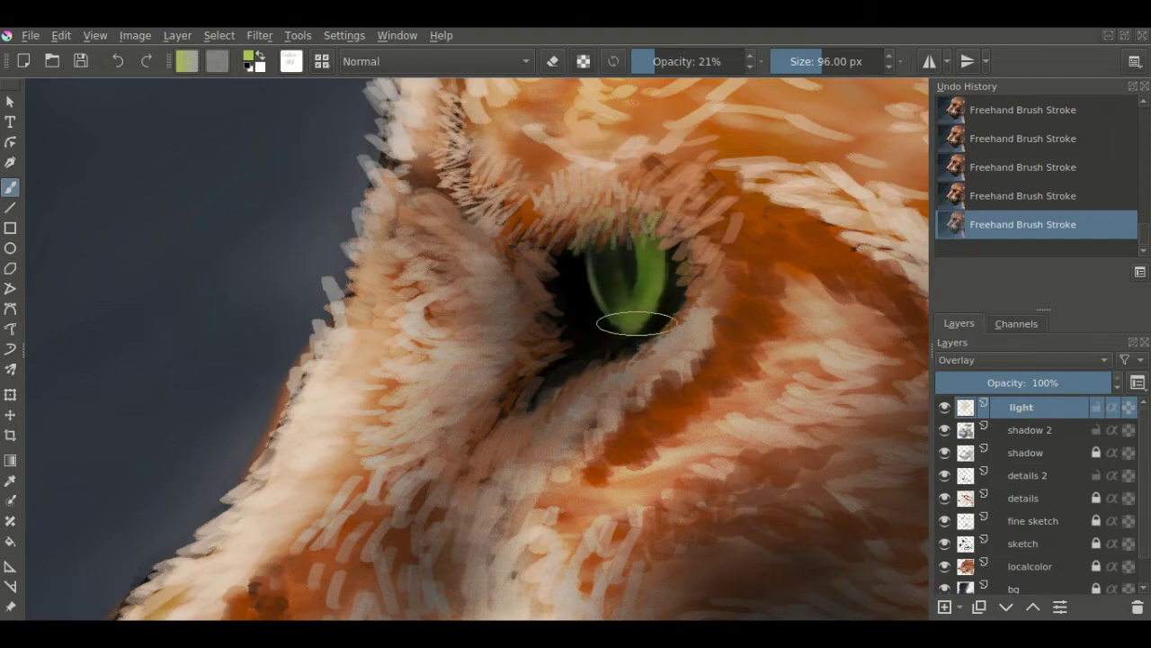
Fit the whole head in view and set a 35 px brush with a pale cream fur colour.
key("minus")
key("minus")
key("minus")
key("minus")
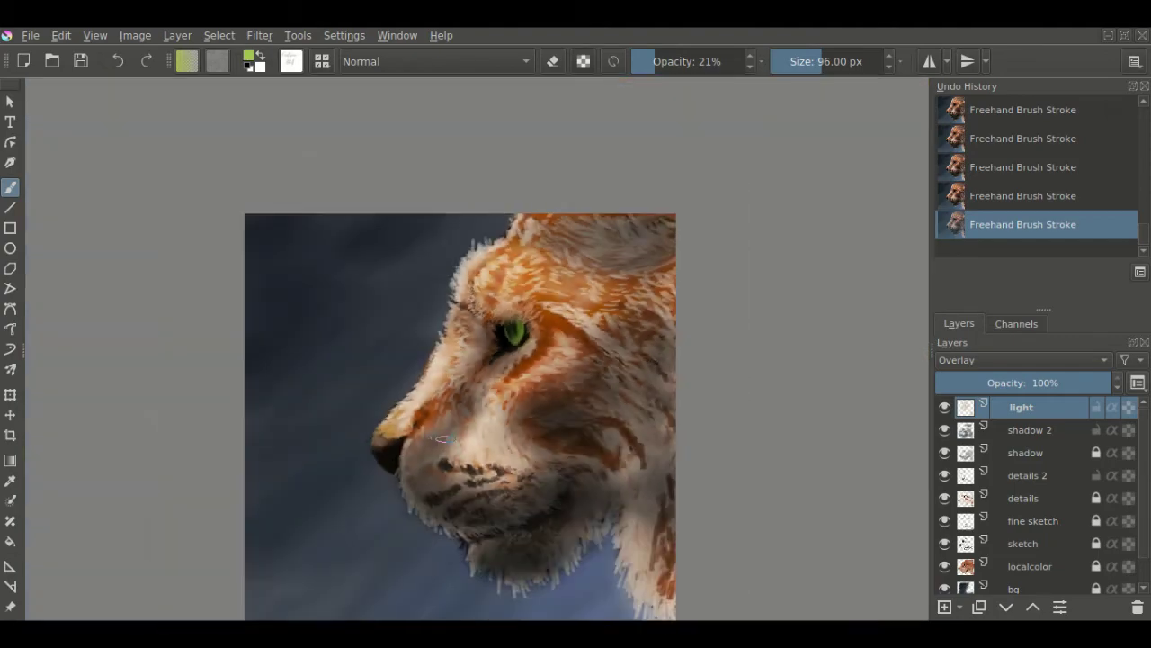
key("plus")
key("plus")
key("plus")
key("2")
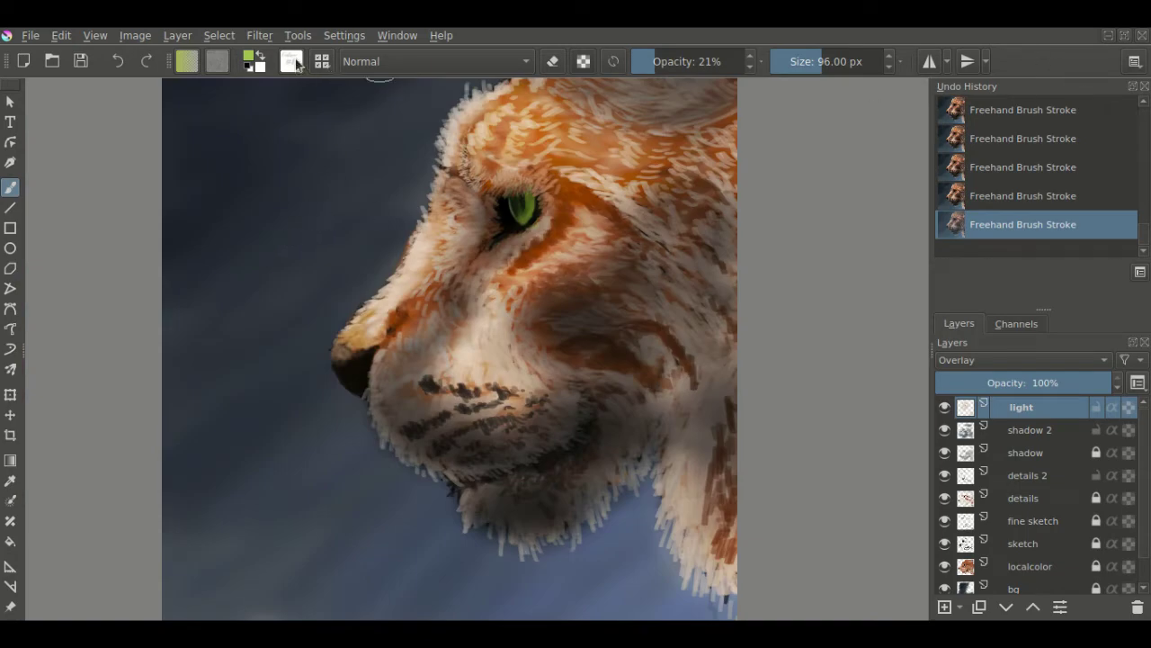
key("bracketleft")
key("bracketleft")
key("bracketleft")
left_click(495, 501, "ctrl")
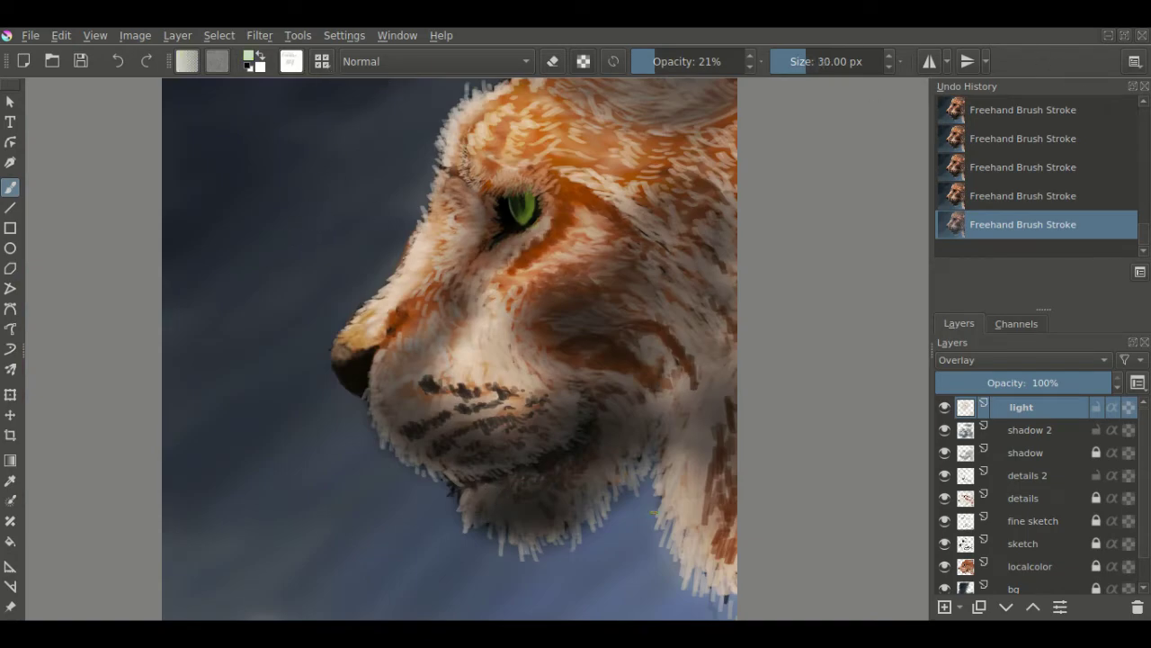
Switch to a fine hair brush preset and flick bright strands along the chin fur.
key("slash")
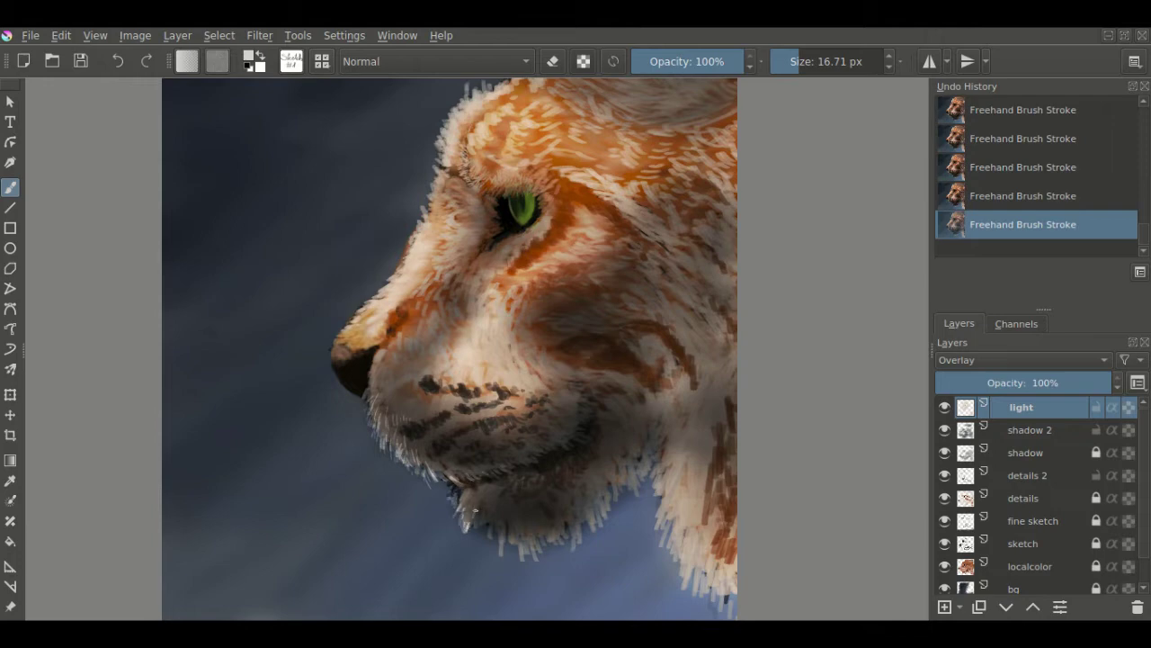
left_click_drag(559, 531, 559, 554)
left_click_drag(531, 529, 531, 552)
left_click_drag(542, 525, 552, 565)
left_click_drag(565, 536, 565, 566)
left_click_drag(573, 522, 573, 540)
left_click_drag(583, 535, 583, 557)
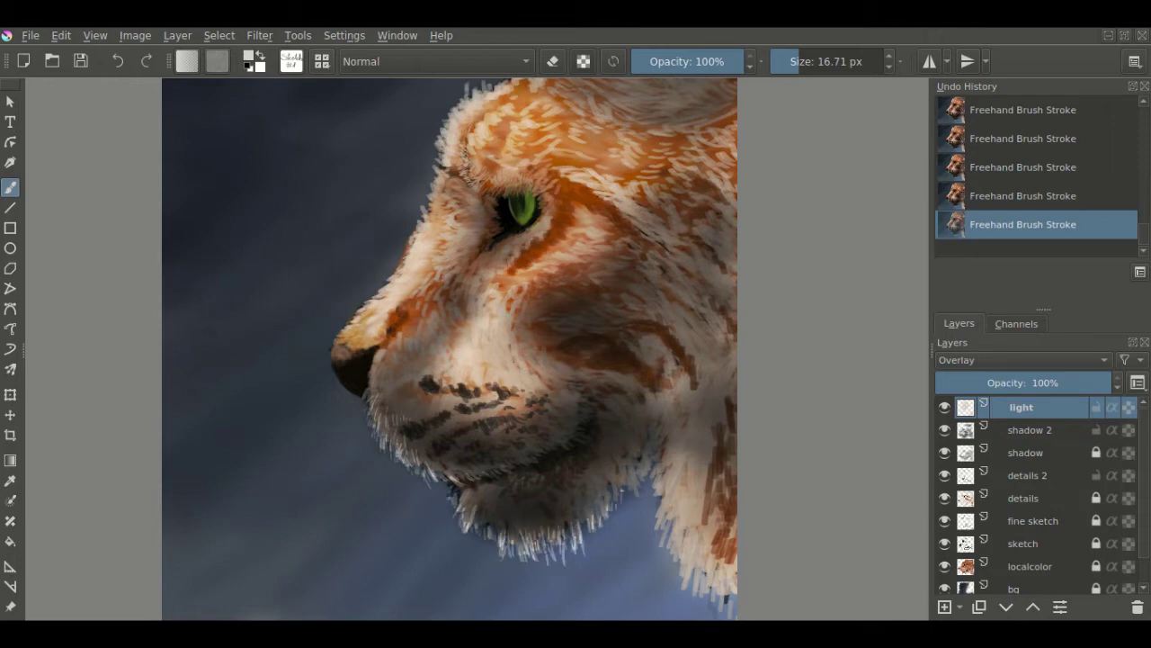
Add bright fur strands along the right side and edge of the chin.
mouse_move(651, 444)
left_mouse_down()
mouse_move(651, 482)
mouse_move(679, 500)
mouse_move(683, 520)
left_mouse_up()
left_click_drag(664, 494, 679, 552)
mouse_move(690, 460)
left_mouse_down()
mouse_move(683, 549)
mouse_move(692, 475)
left_mouse_up()
mouse_move(678, 437)
left_mouse_down()
mouse_move(677, 453)
mouse_move(701, 450)
mouse_move(707, 550)
left_mouse_up()
left_click_drag(696, 529, 697, 563)
left_click_drag(694, 487, 695, 536)
mouse_move(706, 484)
left_mouse_down()
mouse_move(706, 527)
mouse_move(701, 517)
left_mouse_up()
left_click_drag(716, 498, 726, 596)
left_click_drag(706, 547, 715, 591)
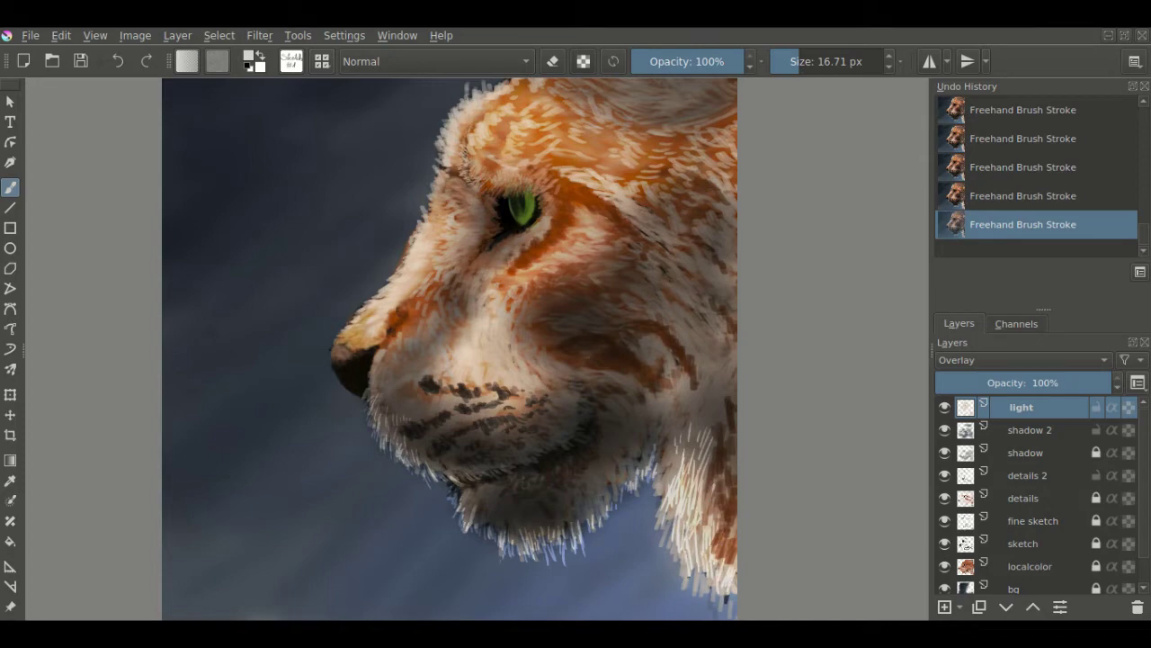
left_click_drag(672, 500, 672, 545)
left_click_drag(686, 505, 692, 560)
Paint bright strands on the right cheek, near the eye and along the forehead edge.
left_click_drag(698, 388, 703, 424)
left_click_drag(709, 387, 709, 419)
left_click_drag(681, 390, 690, 412)
left_click_drag(720, 387, 720, 418)
left_click_drag(707, 376, 707, 397)
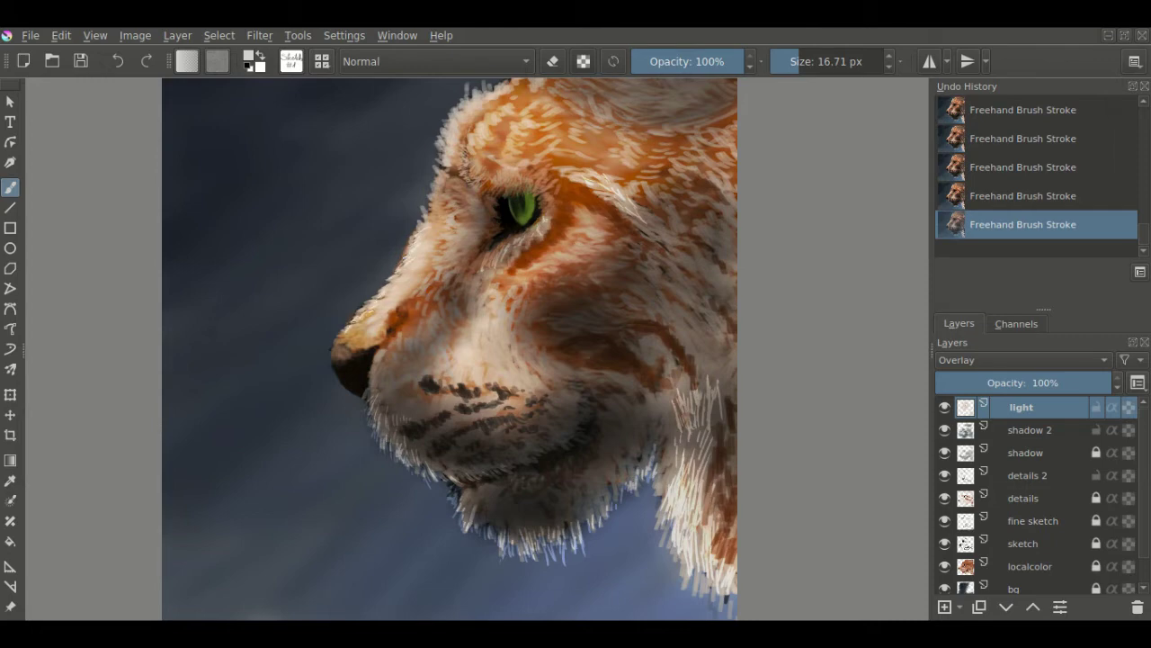
left_click_drag(499, 193, 514, 171)
mouse_move(465, 101)
left_mouse_down()
mouse_move(441, 142)
mouse_move(445, 106)
mouse_move(499, 86)
left_mouse_up()
Add light strands on the back of the cheek and top of the head, then toggle erase mode.
left_click_drag(495, 310, 361, 311)
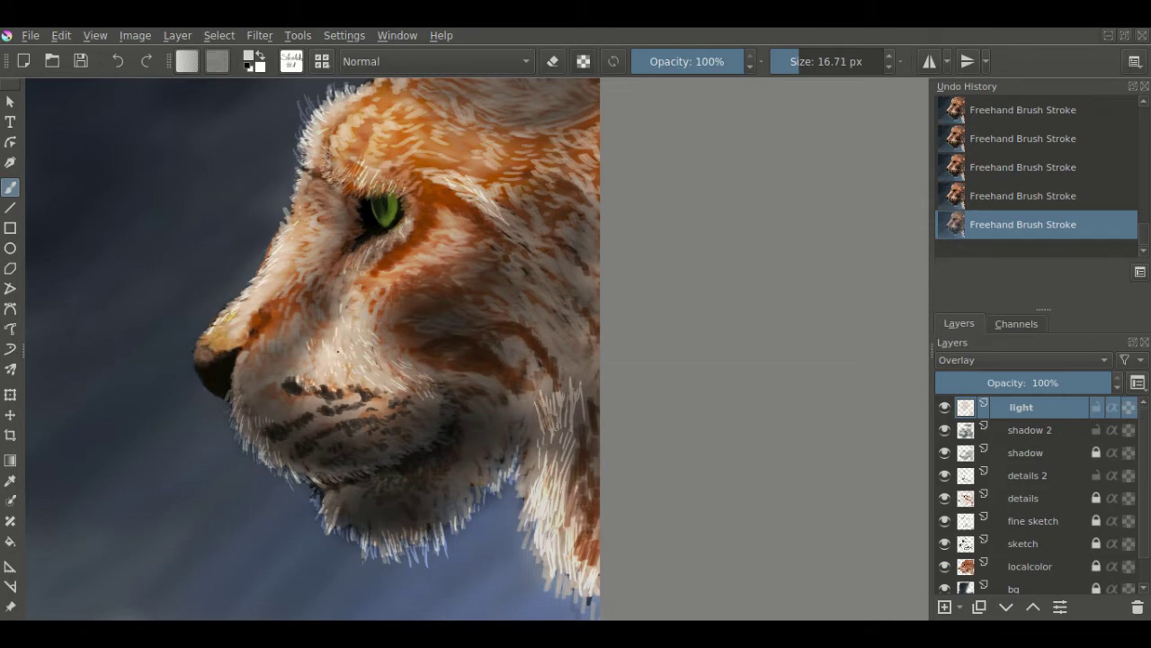
mouse_move(565, 307)
left_mouse_down()
mouse_move(593, 293)
mouse_move(597, 240)
left_mouse_up()
mouse_move(568, 117)
left_mouse_down()
mouse_move(539, 94)
mouse_move(520, 95)
left_mouse_up()
mouse_move(572, 96)
left_mouse_down()
mouse_move(547, 83)
mouse_move(523, 105)
mouse_move(531, 81)
left_mouse_up()
left_click(547, 61)
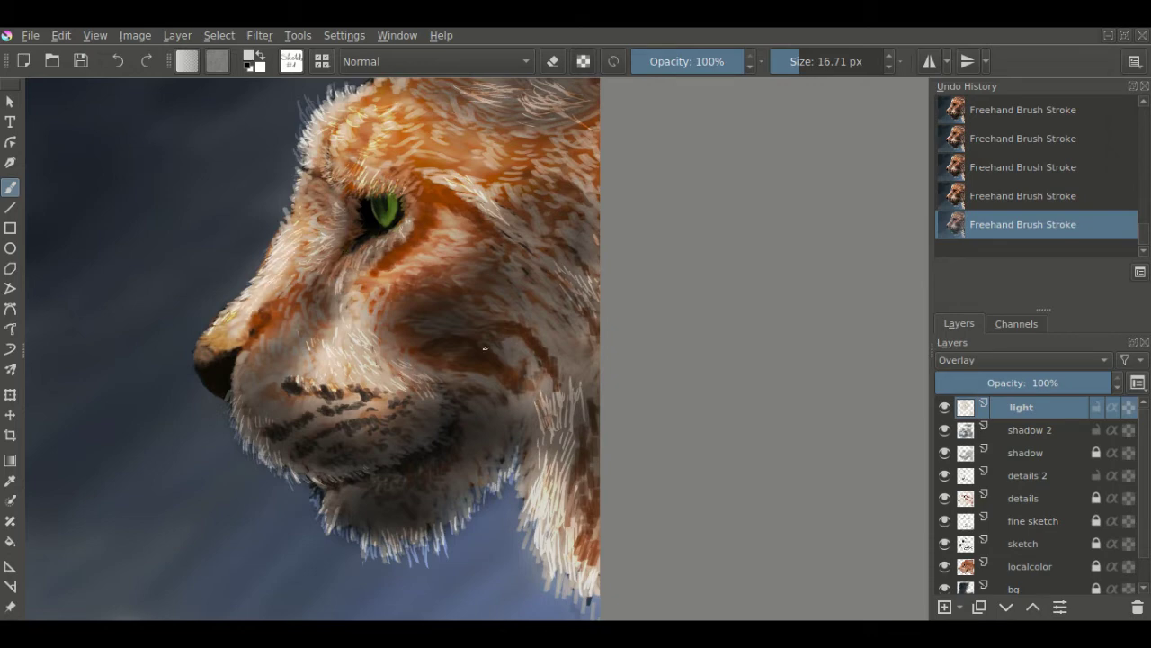
scroll(488, 335, "up", 1)
left_click_drag(477, 217, 486, 304)
Lock the shadow 2 layer and, on details 2, paint light strokes under the eye and at its corner.
left_click(1096, 430)
left_click(1026, 476)
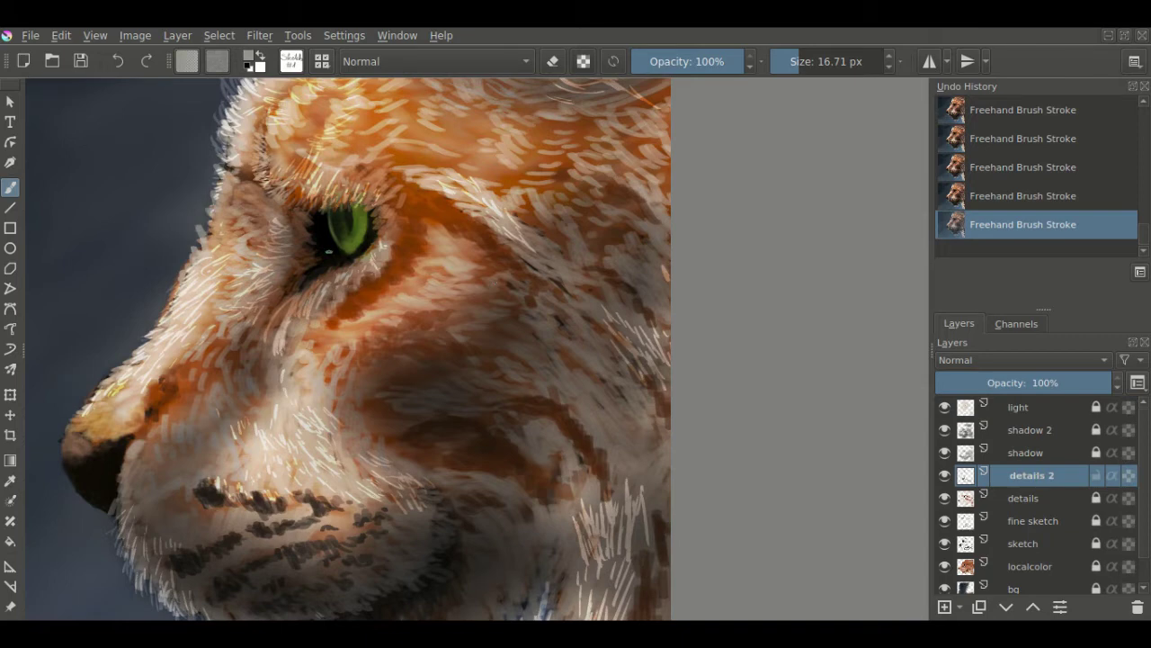
mouse_move(320, 259)
left_mouse_down()
mouse_move(358, 263)
mouse_move(323, 261)
mouse_move(370, 245)
mouse_move(333, 254)
left_mouse_up()
left_click_drag(329, 261, 321, 268)
left_click_drag(374, 241, 376, 219)
scroll(357, 313, "up", 5)
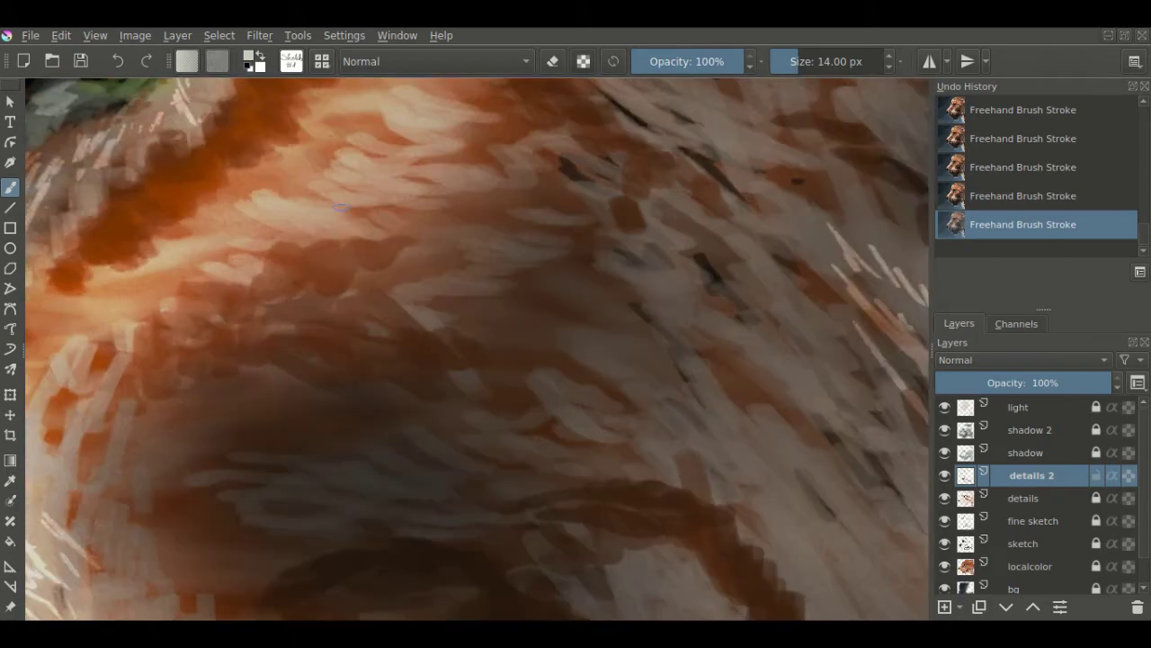
Undo and redo recent strokes, then add light-green highlights inside the iris.
key("bracketleft")
key("bracketleft")
key("ctrl+z")
key("ctrl+z")
key("ctrl+z")
key("bracketleft")
key("bracketleft")
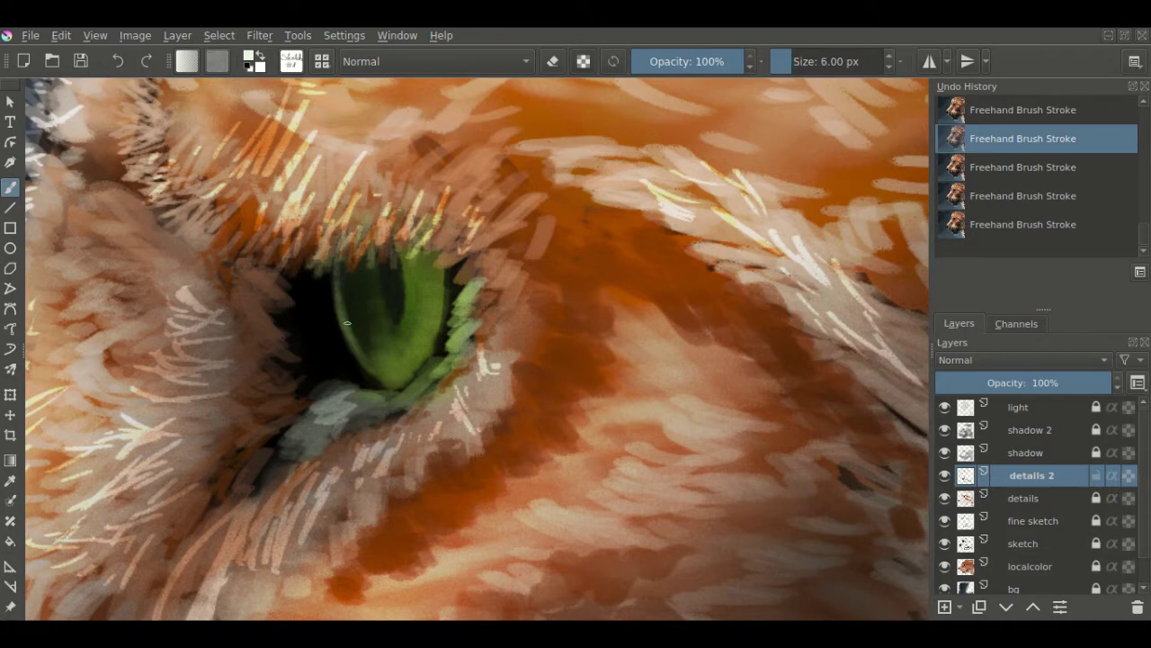
key("ctrl+shift+z")
key("ctrl+shift+z")
key("ctrl+shift+z")
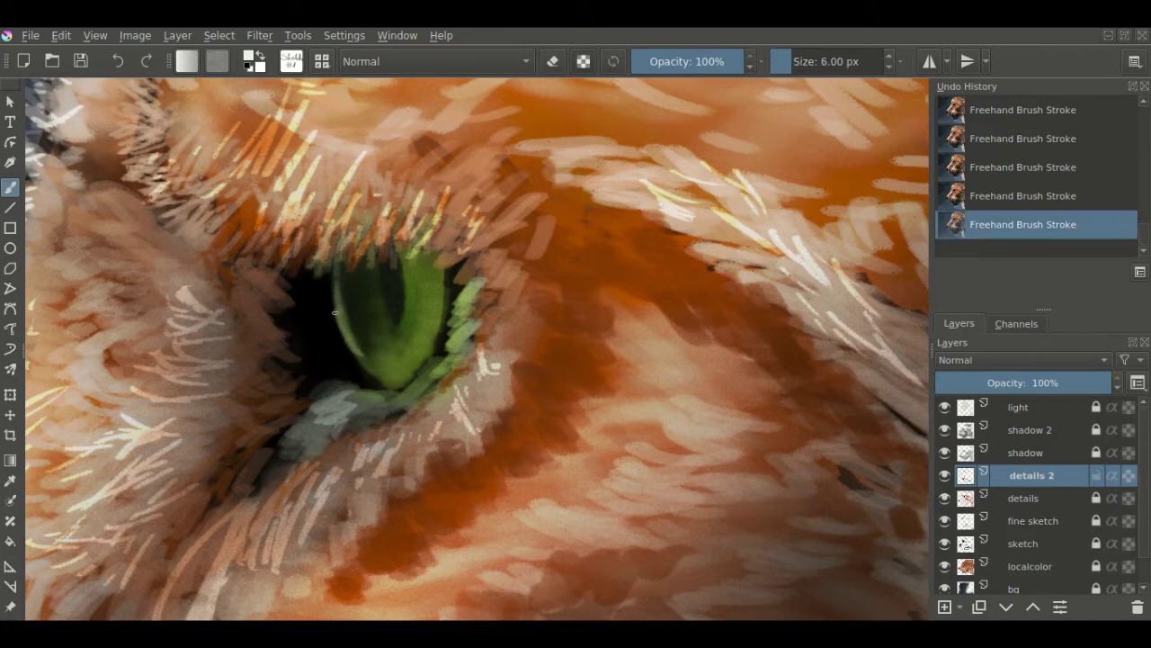
mouse_move(394, 366)
left_mouse_down()
mouse_move(419, 331)
mouse_move(419, 291)
left_mouse_up()
mouse_move(394, 350)
left_mouse_down()
mouse_move(382, 367)
mouse_move(396, 356)
left_mouse_up()
left_click_drag(412, 311, 414, 277)
left_click_drag(437, 301, 423, 271)
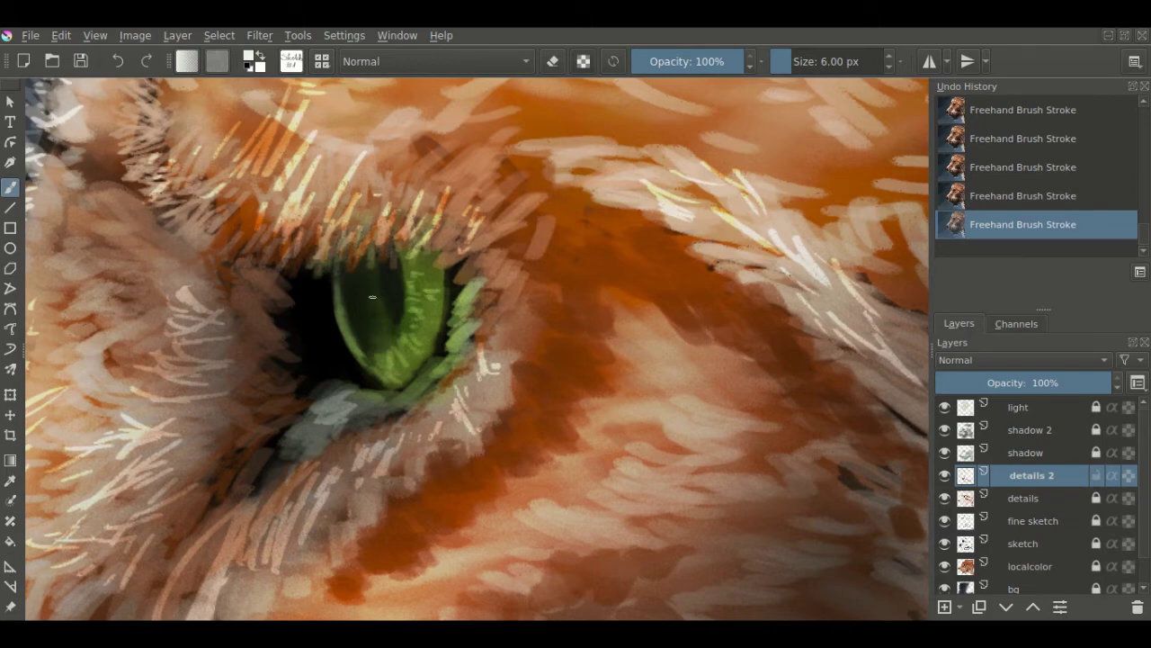
Lay grey-green and grey-blue strokes below the eye.
key("1")
scroll(493, 363, "up", 5)
mouse_move(297, 439)
left_mouse_down()
mouse_move(270, 435)
mouse_move(254, 477)
mouse_move(275, 495)
left_mouse_up()
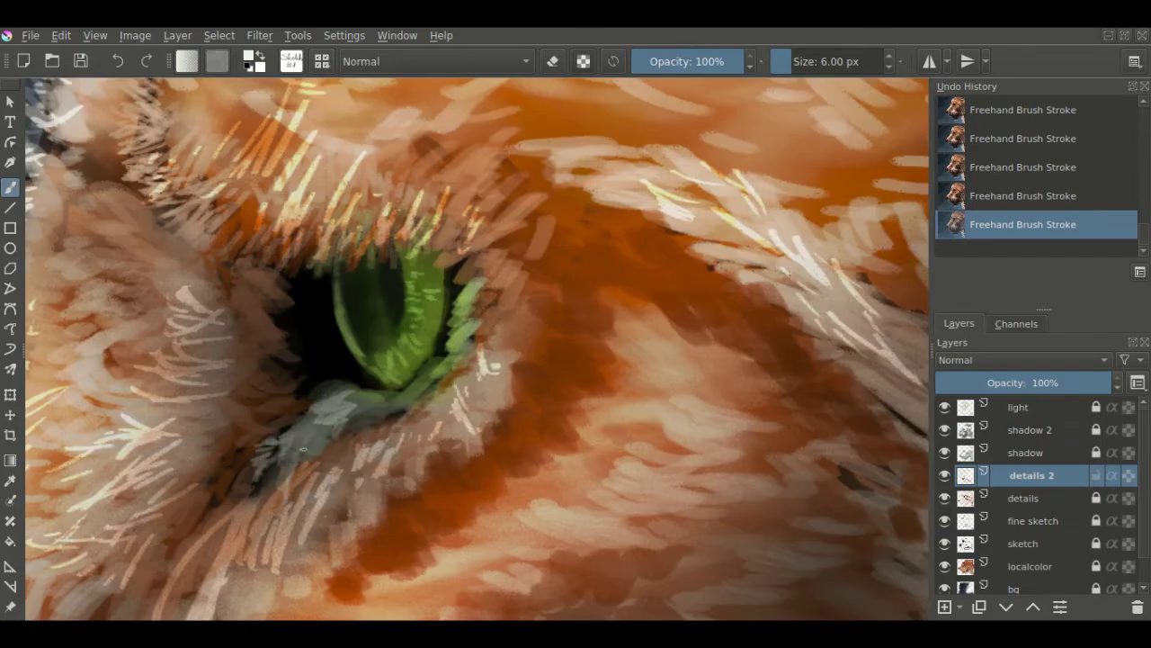
mouse_move(347, 436)
left_mouse_down()
mouse_move(282, 495)
mouse_move(261, 436)
mouse_move(235, 490)
left_mouse_up()
left_click_drag(306, 409, 270, 432)
left_click_drag(328, 386, 297, 409)
mouse_move(371, 400)
left_mouse_down()
mouse_move(337, 436)
mouse_move(408, 428)
mouse_move(440, 374)
left_mouse_up()
Fringe the eye's lower rim with pale fur strokes.
left_click_drag(386, 445, 364, 403)
mouse_move(463, 389)
left_mouse_down()
mouse_move(482, 360)
mouse_move(477, 288)
mouse_move(479, 335)
left_mouse_up()
mouse_move(497, 336)
left_mouse_down()
mouse_move(491, 364)
mouse_move(448, 414)
left_mouse_up()
left_click_drag(459, 369, 421, 416)
mouse_move(485, 381)
left_mouse_down()
mouse_move(517, 405)
mouse_move(351, 512)
mouse_move(355, 441)
left_mouse_up()
left_click_drag(315, 495, 395, 472)
key("minus")
key("minus")
key("minus")
key("minus")
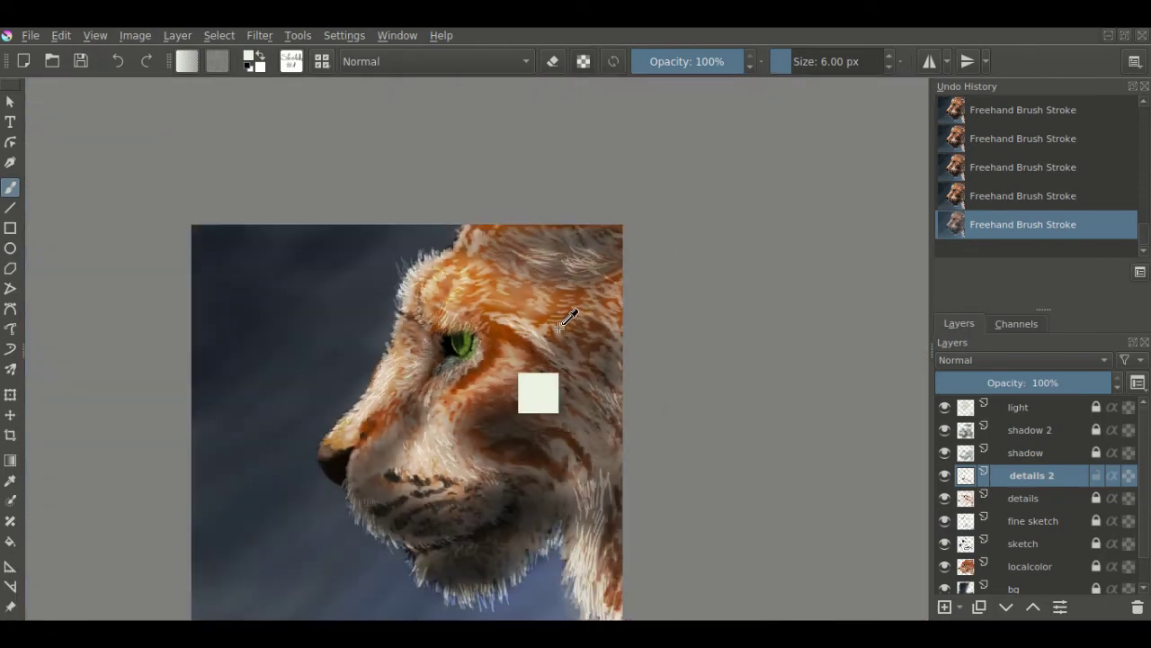
Add small light strands above the eye and orange-tinted strands on the forehead.
key("plus")
key("plus")
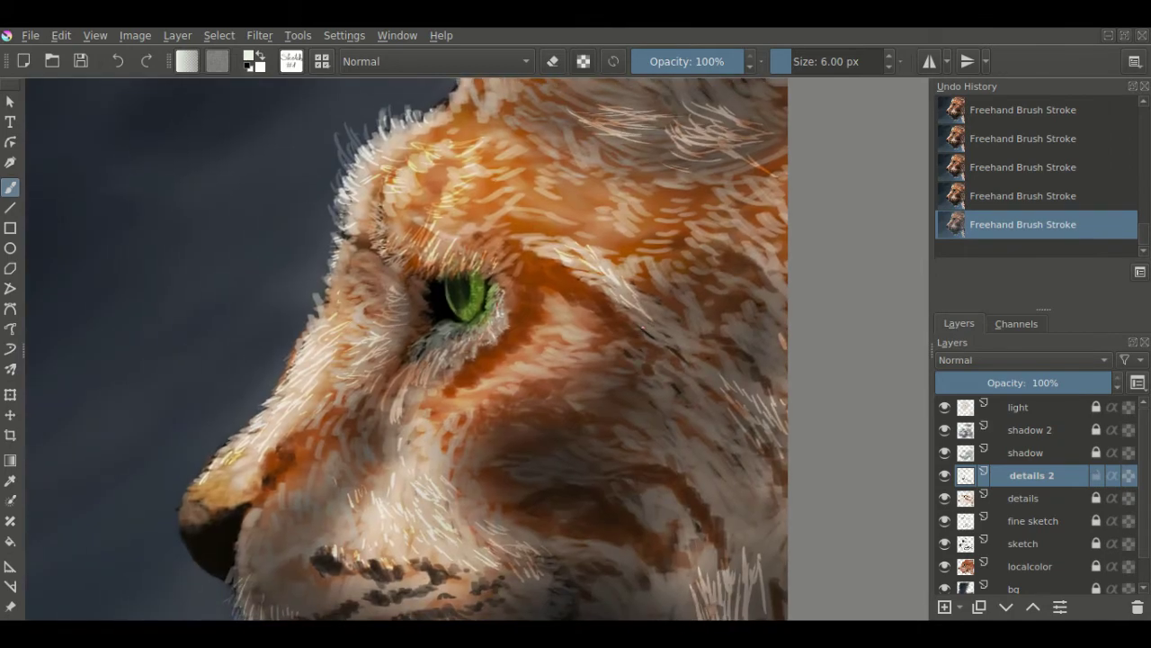
mouse_move(477, 232)
left_mouse_down()
mouse_move(454, 209)
mouse_move(473, 193)
left_mouse_up()
left_click(467, 234, "ctrl")
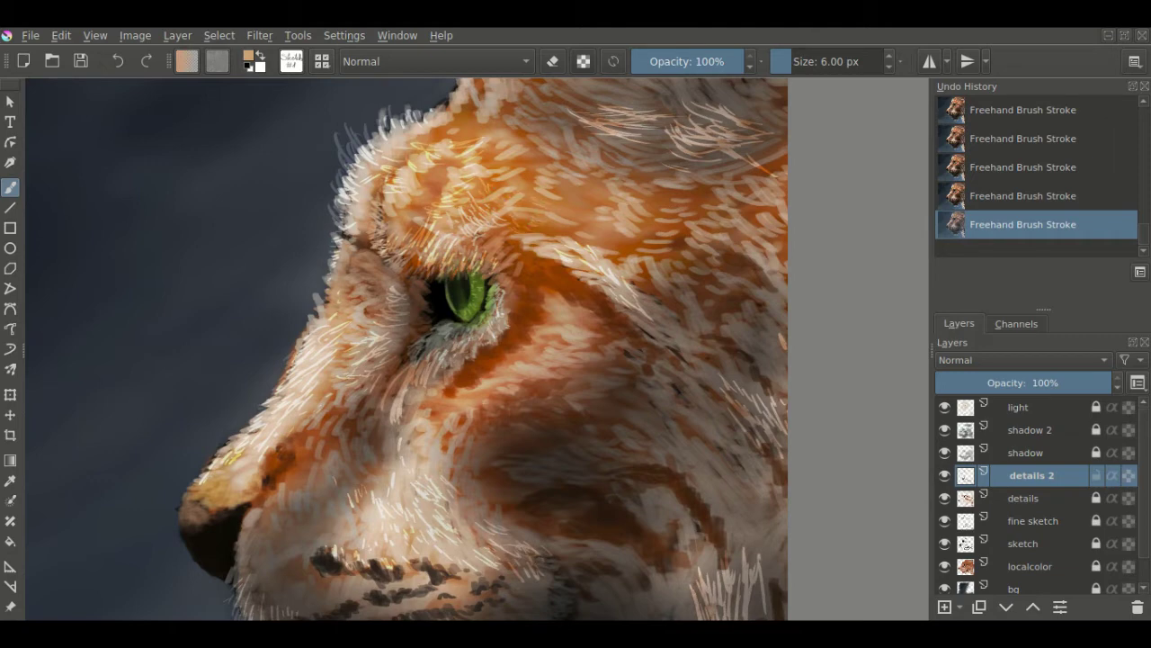
left_click_drag(569, 184, 533, 231)
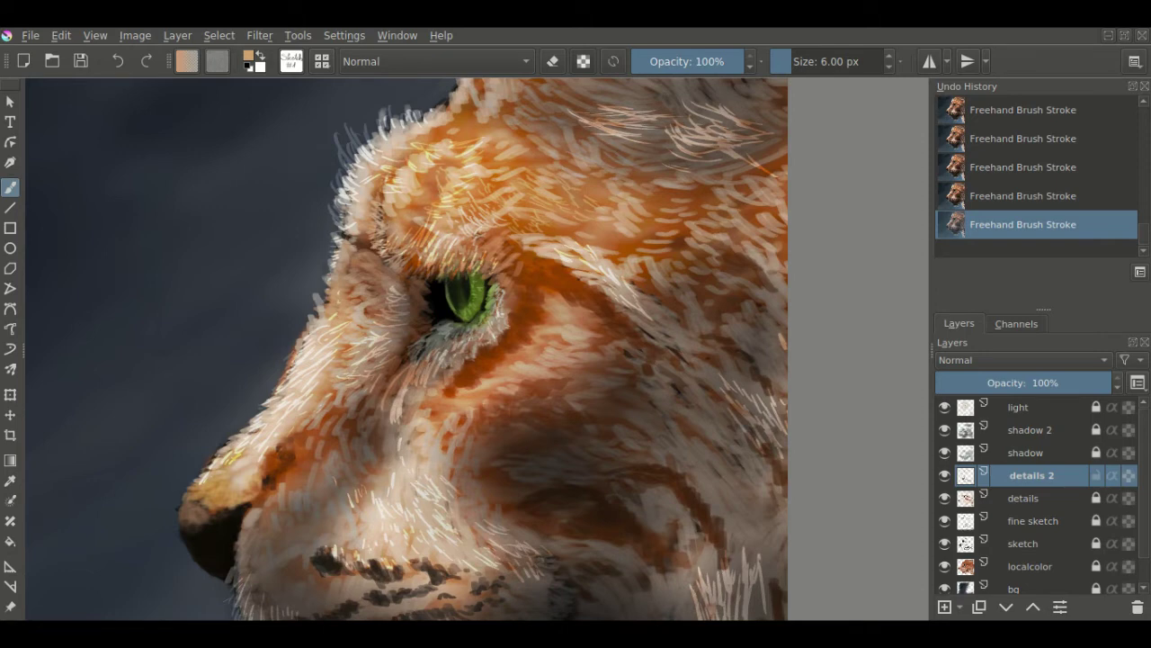
scroll(362, 321, "up", 3)
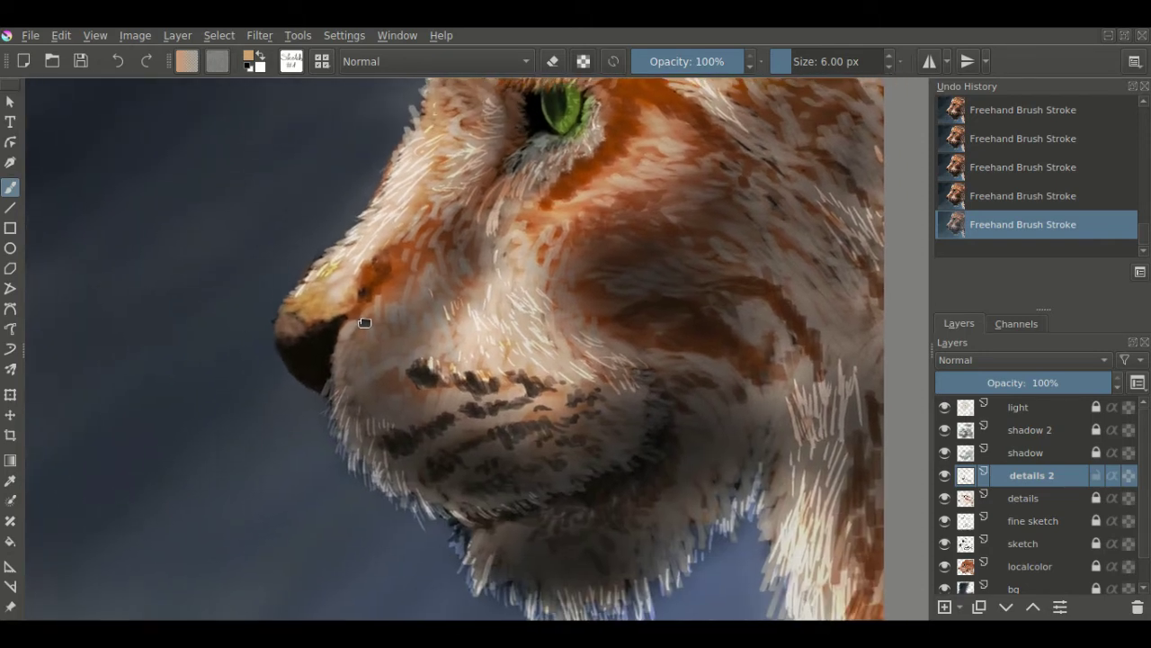
scroll(326, 339, "up", 3)
scroll(216, 303, "up", 2)
With a softer 16 px brush, edge the nose in brown, darken the muzzle edge, and set Lighten blending.
left_click(176, 277, "ctrl")
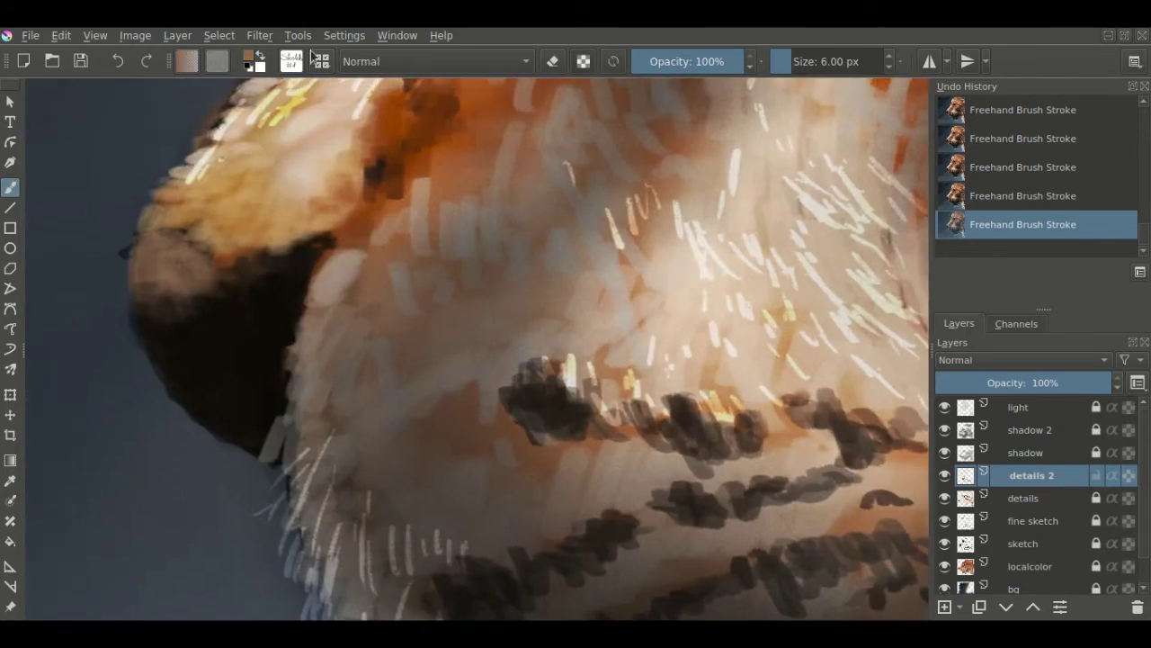
key("period")
key("period")
key("period")
key("bracketleft")
key("bracketleft")
key("bracketleft")
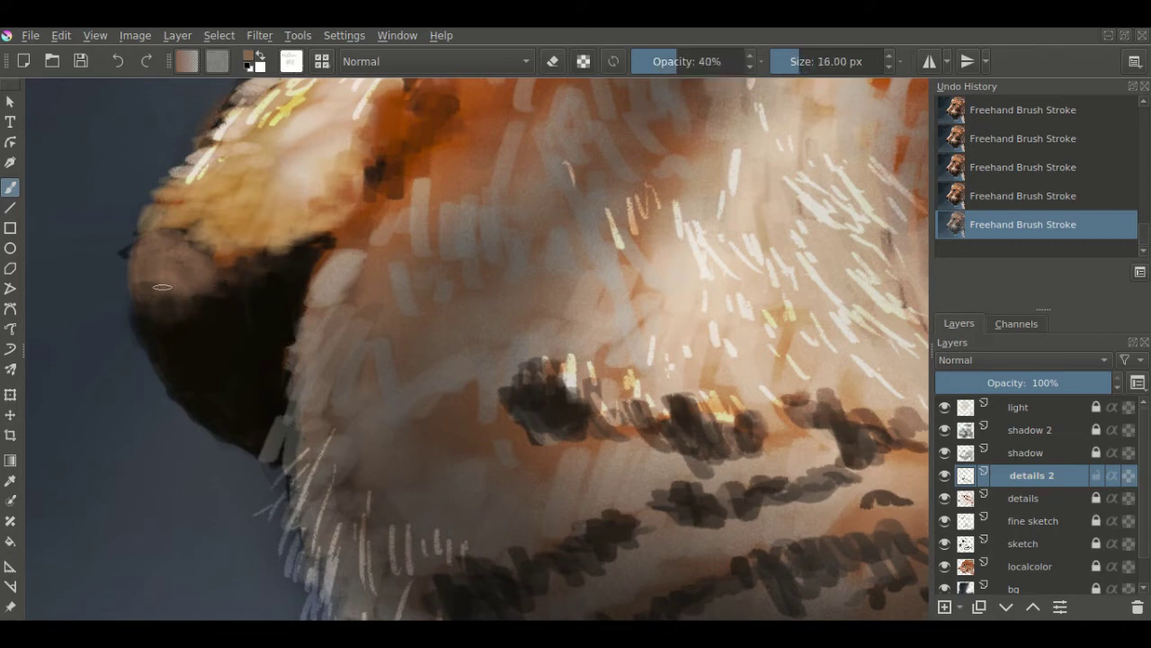
mouse_move(160, 322)
left_mouse_down()
mouse_move(152, 303)
mouse_move(226, 314)
mouse_move(226, 327)
mouse_move(210, 314)
mouse_move(222, 311)
left_mouse_up()
left_click(241, 306, "ctrl")
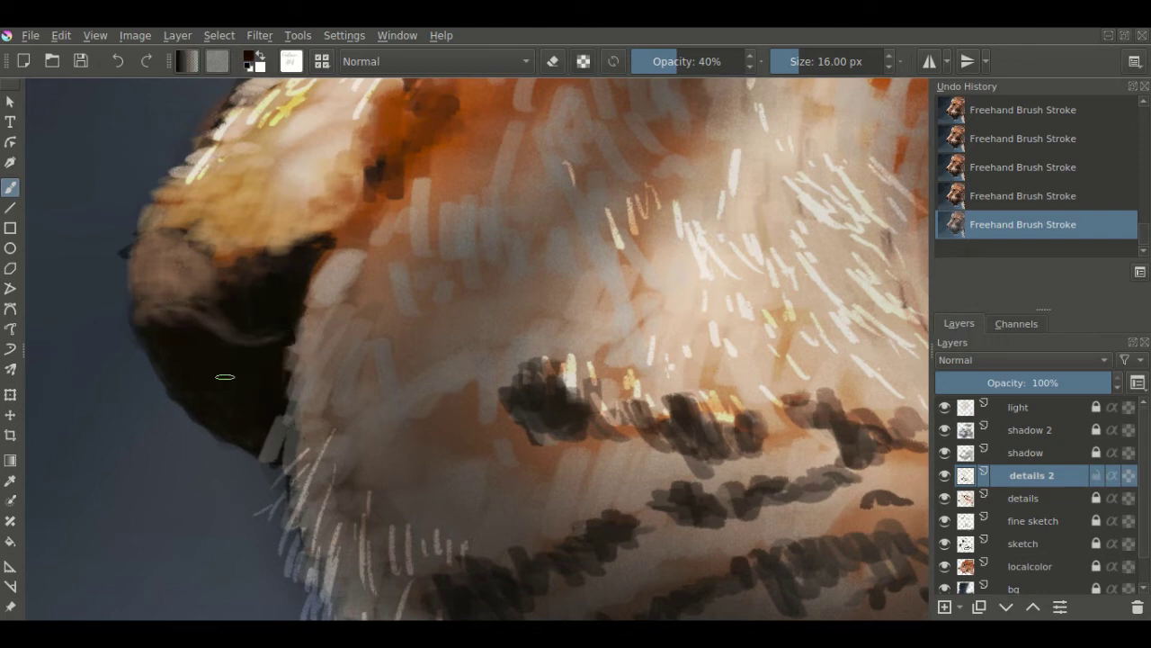
left_click_drag(262, 437, 269, 454)
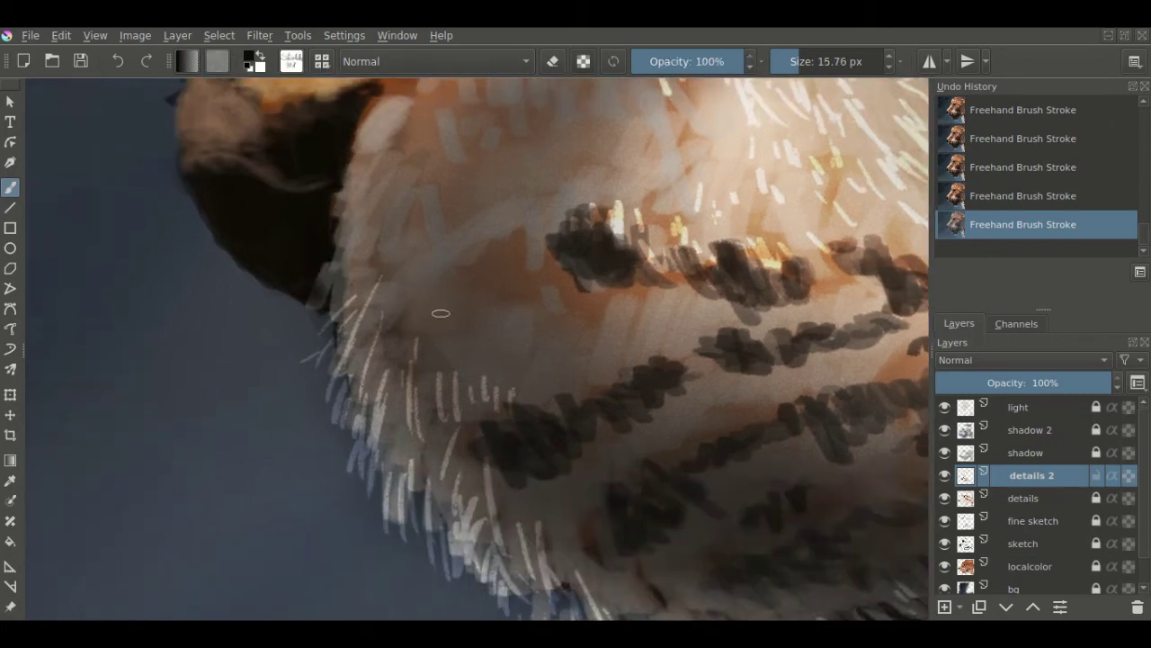
left_click(980, 370)
Reset blending to Normal, move the light layer below the shadow layers, and reselect details 2.
left_click(1031, 362)
left_click(1011, 412)
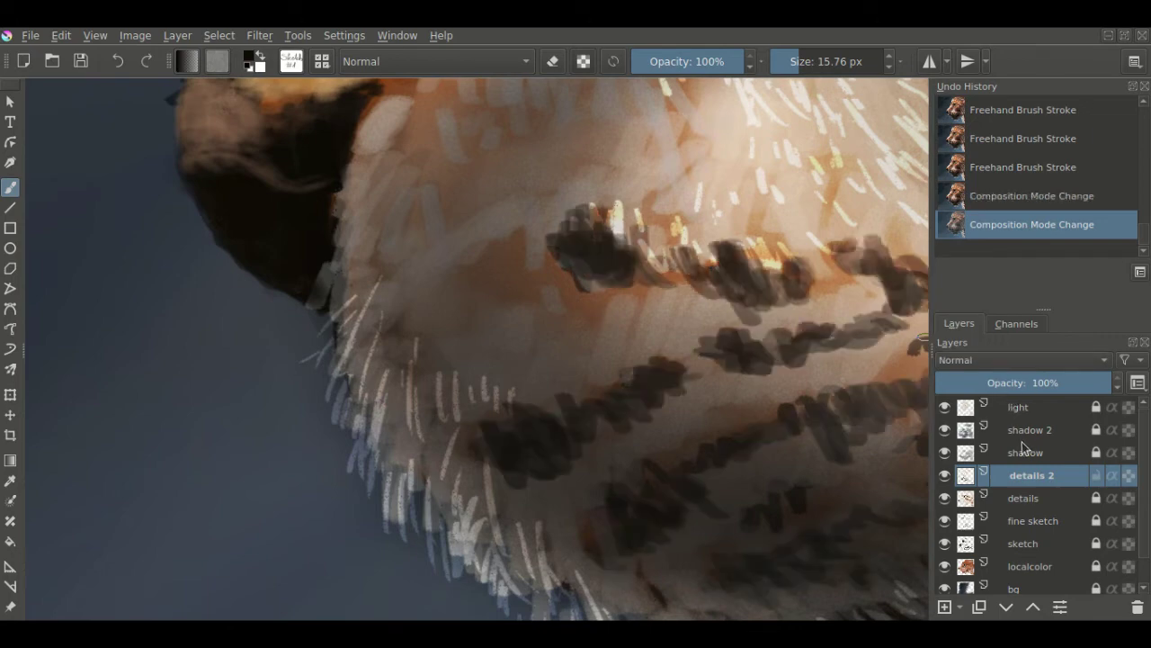
left_click(1004, 406)
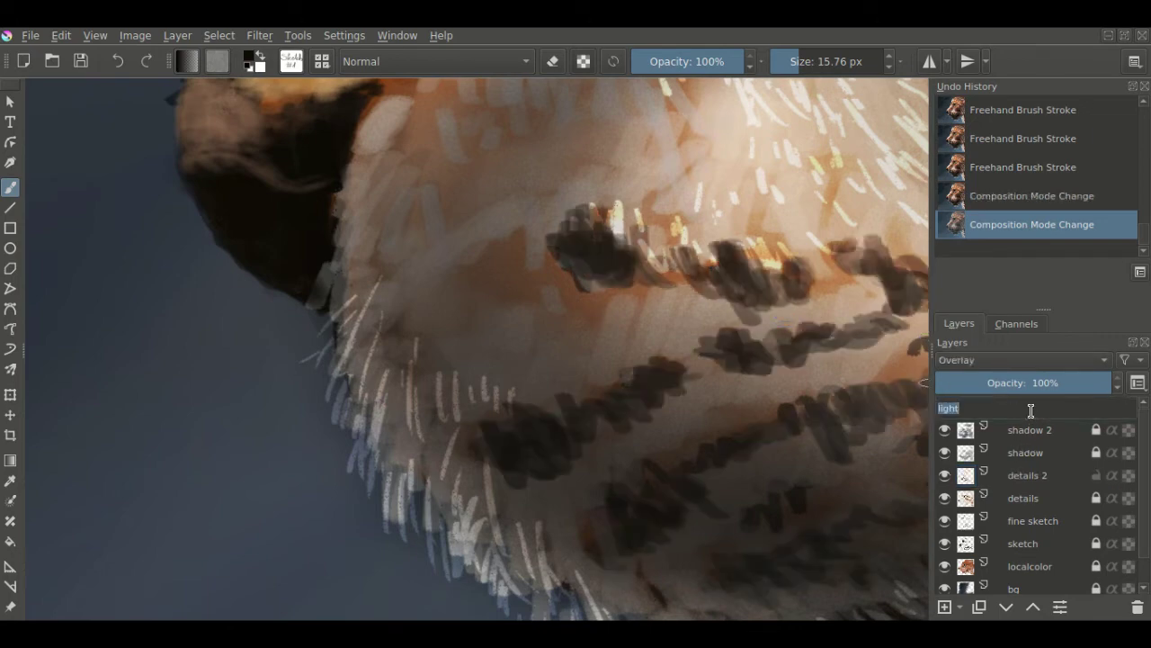
left_click(1008, 607)
left_click(1008, 607)
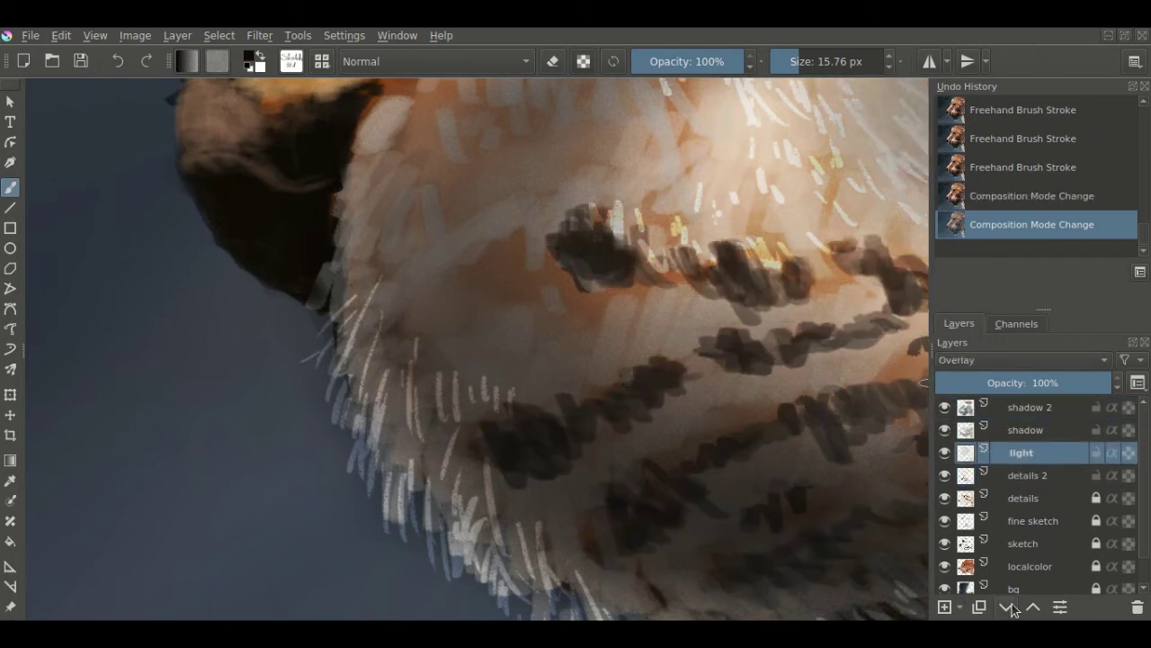
left_click(1032, 475)
scroll(699, 412, "down", 5)
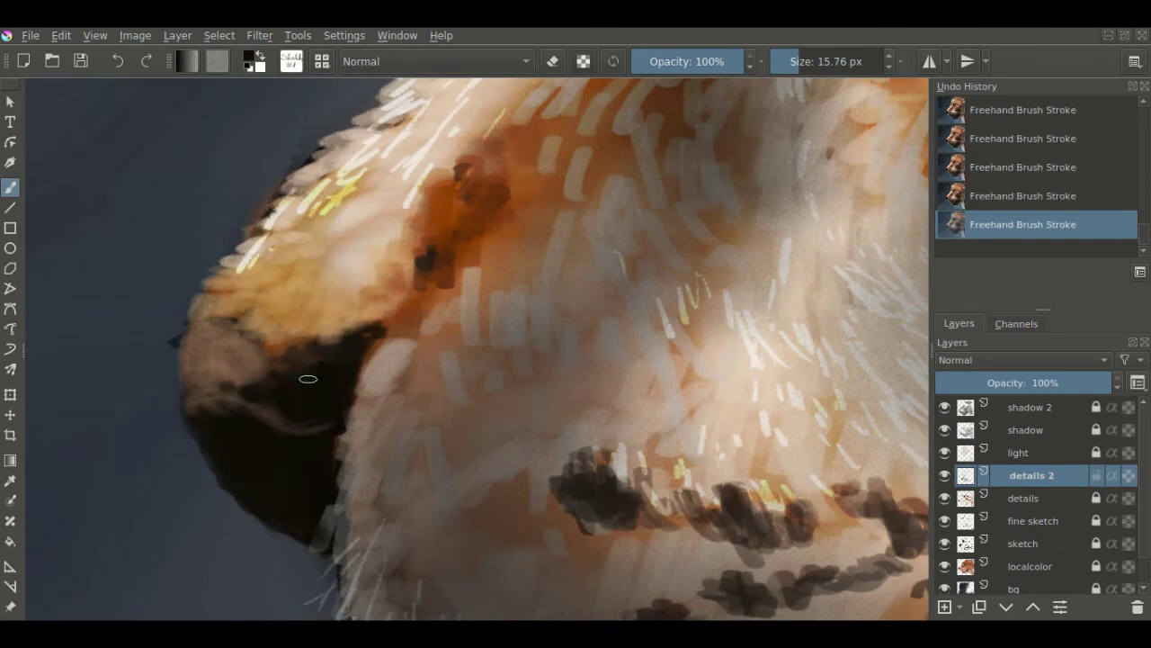
Darken the nose, paint a red lower-lip line, and add 7 px brown and beige fur strokes.
mouse_move(231, 389)
left_mouse_down()
mouse_move(211, 325)
mouse_move(180, 333)
mouse_move(230, 331)
mouse_move(303, 362)
left_mouse_up()
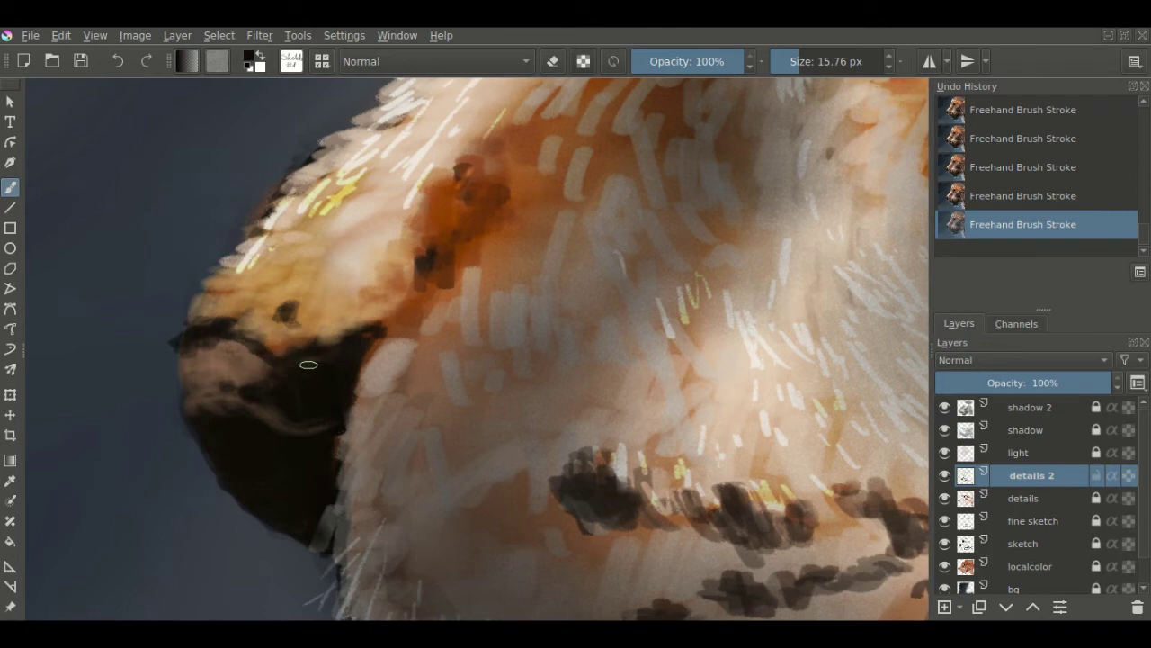
left_click(239, 356, "ctrl")
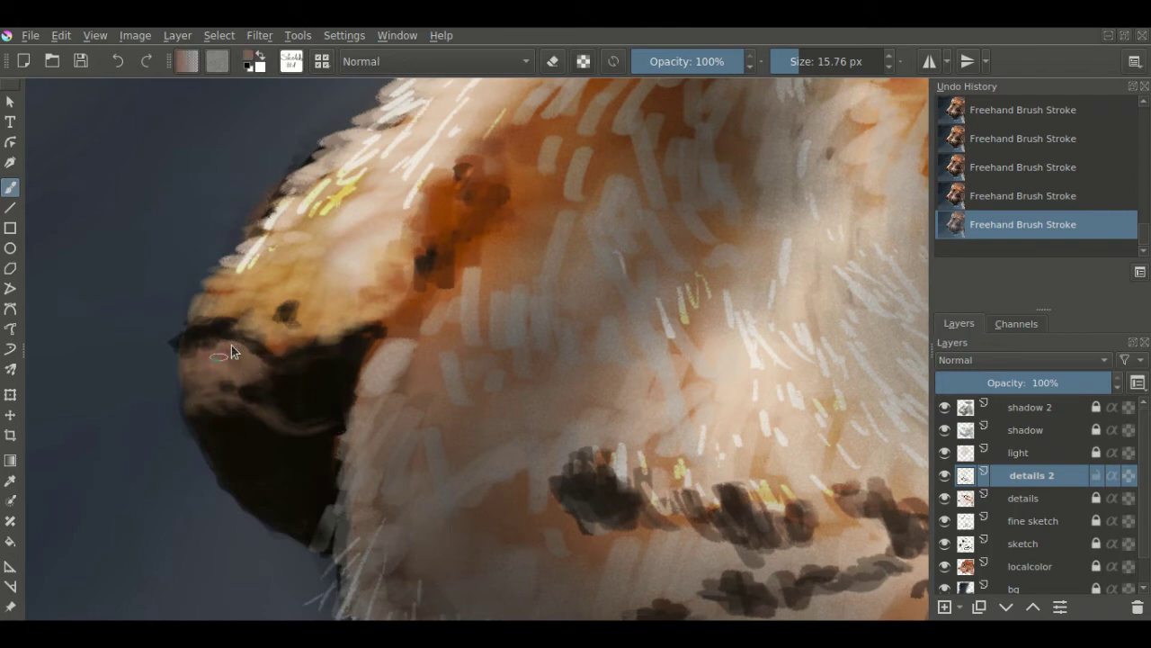
mouse_move(193, 381)
left_mouse_down()
mouse_move(190, 405)
mouse_move(293, 435)
left_mouse_up()
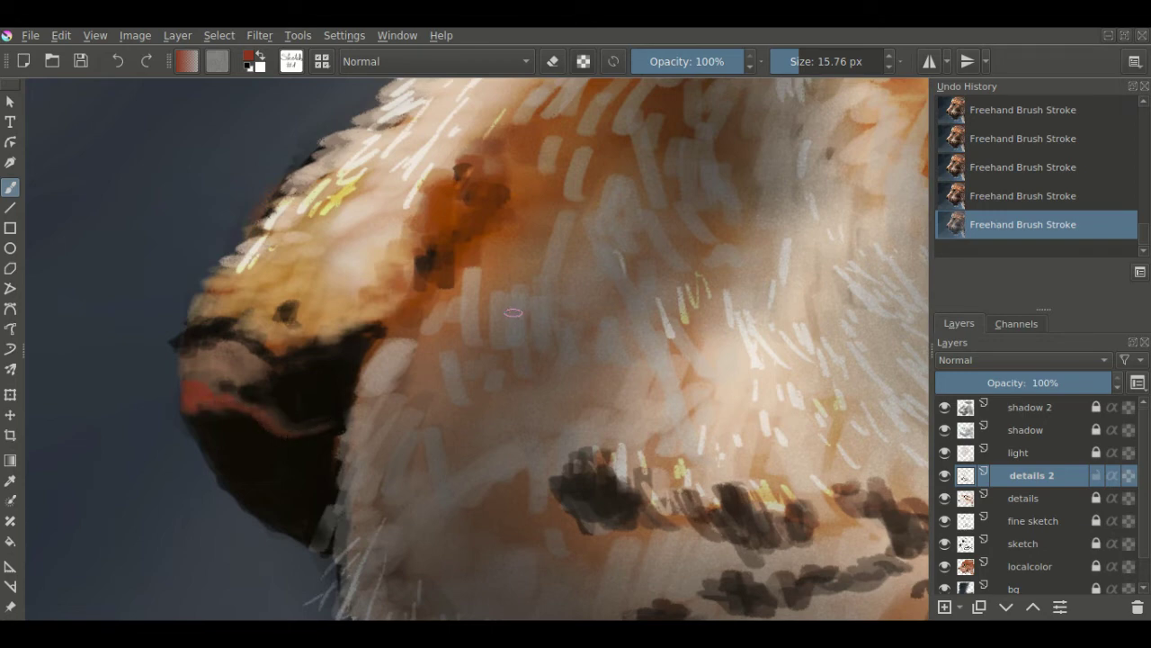
left_click(233, 285, "ctrl")
mouse_move(286, 291)
left_mouse_down()
mouse_move(180, 331)
mouse_move(196, 331)
left_mouse_up()
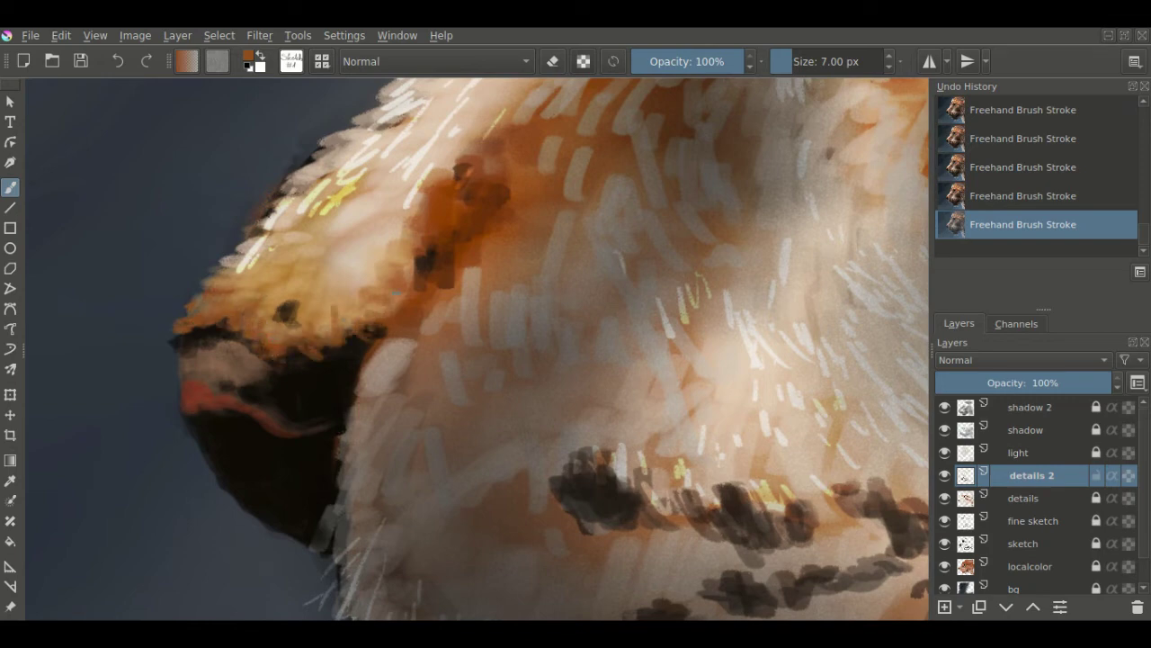
left_click_drag(294, 350, 304, 391)
left_click_drag(321, 347, 306, 373)
left_click(383, 369, "ctrl")
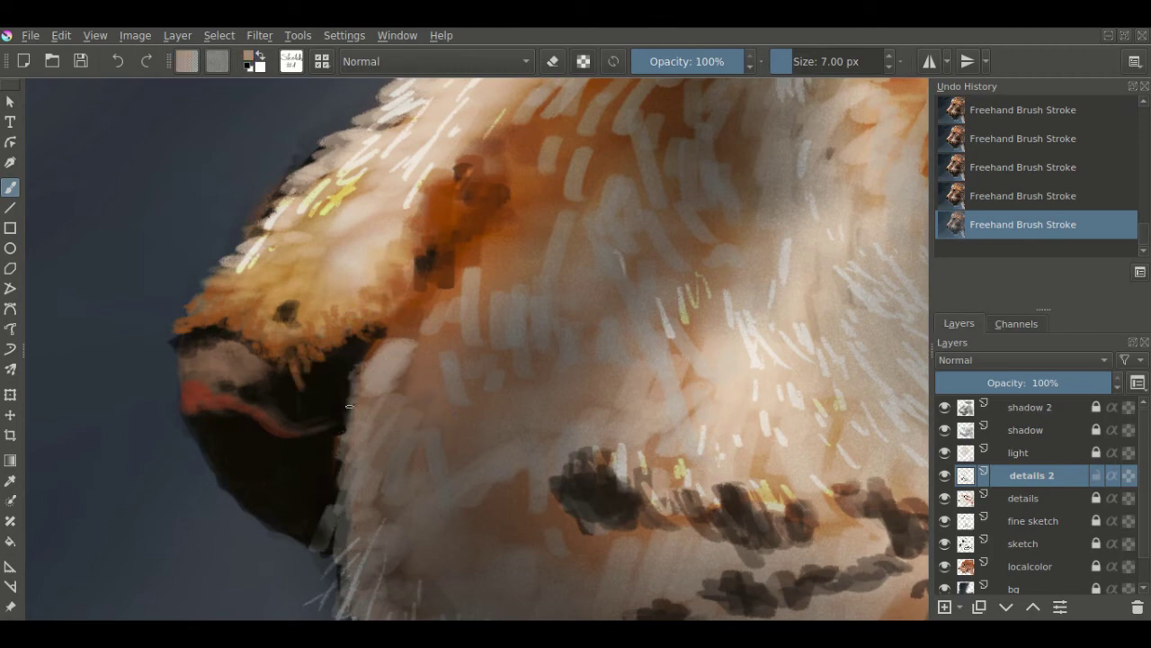
left_click_drag(324, 532, 340, 551)
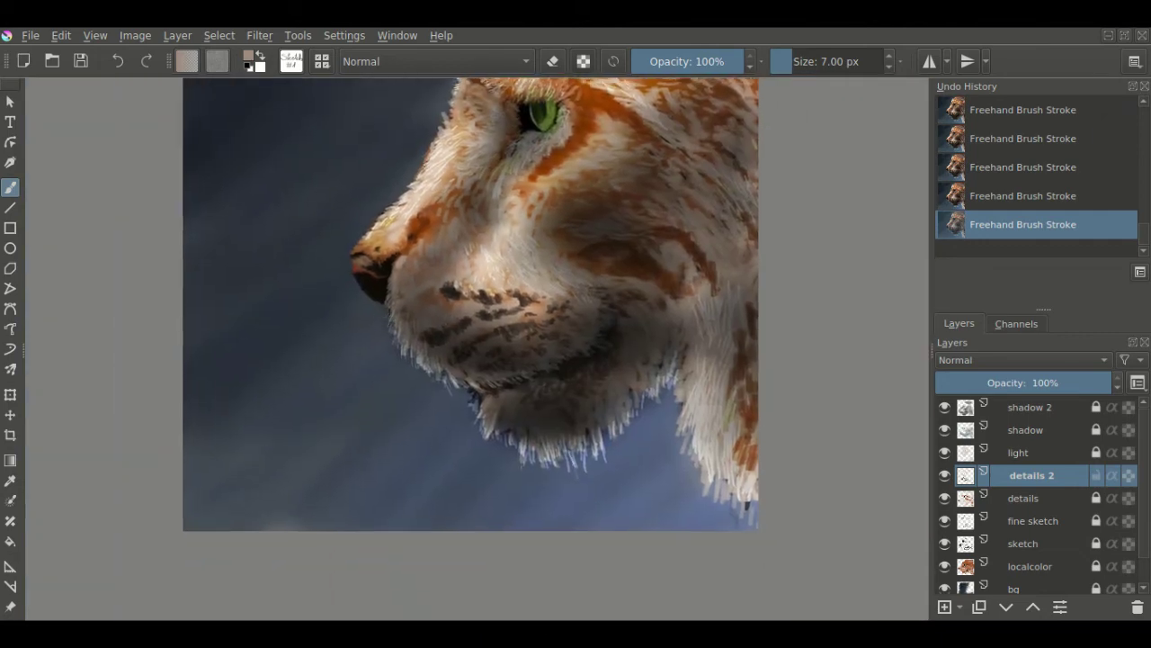
Add a bright chin-edge stroke, then create a new layer named 'whiskers'.
left_click_drag(641, 433, 658, 407)
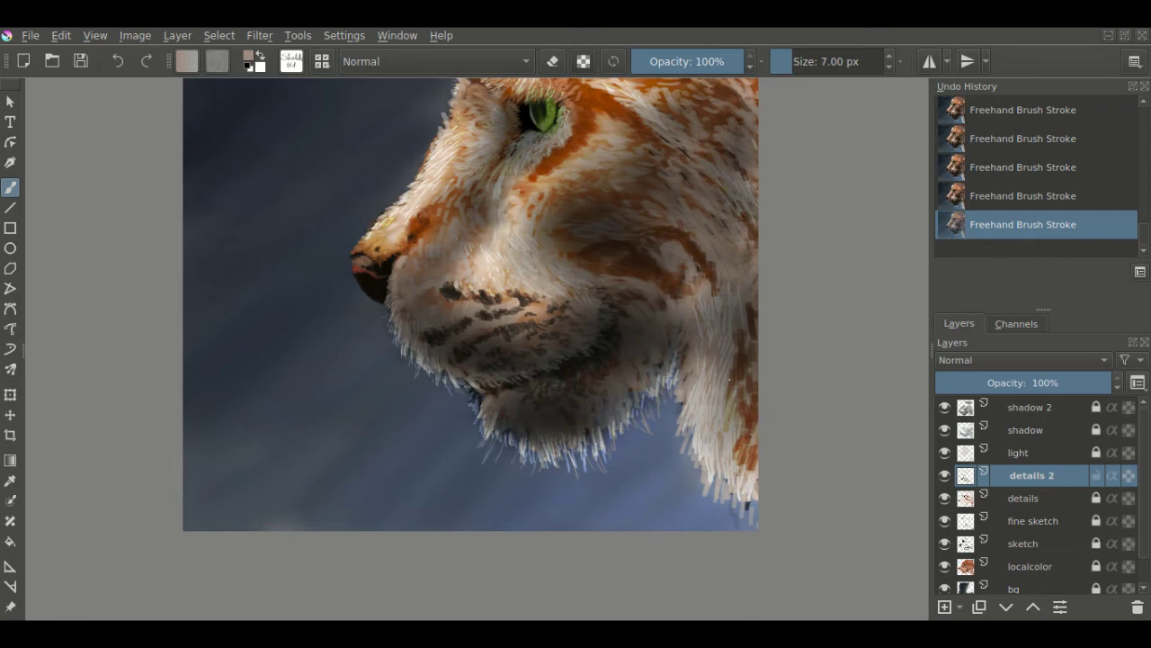
left_click(944, 606)
double_click(1028, 475)
type("whisker")
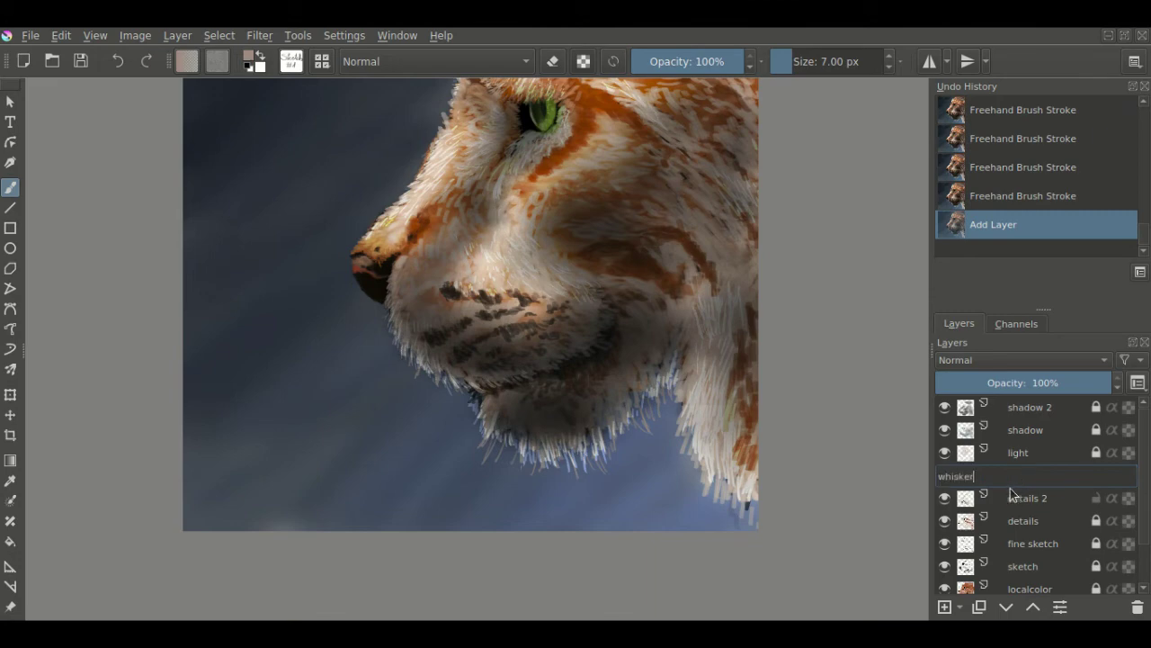
type("s")
key("Return")
With a 10 px near-white brush, paint long thin whiskers from the muzzle.
left_click_drag(772, 66, 795, 63)
left_click(449, 349, "ctrl")
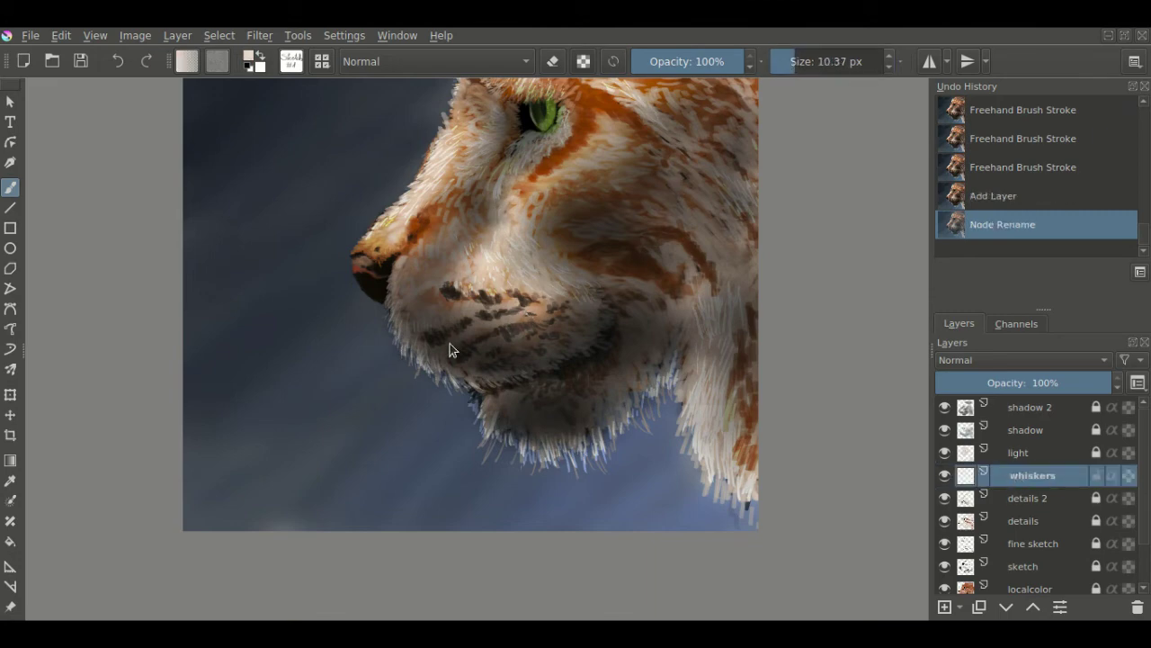
mouse_move(493, 353)
left_mouse_down()
mouse_move(539, 360)
mouse_move(557, 342)
mouse_move(576, 360)
left_mouse_up()
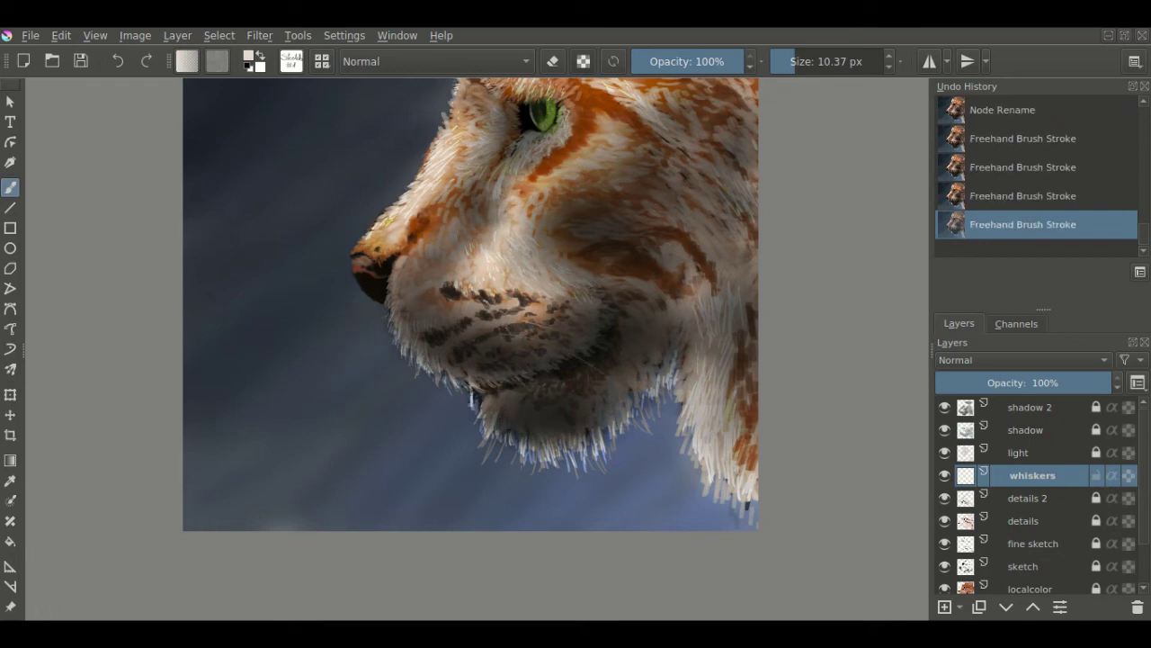
left_click_drag(509, 293, 549, 300)
mouse_move(627, 423)
left_mouse_down()
mouse_move(676, 493)
mouse_move(641, 502)
left_mouse_up()
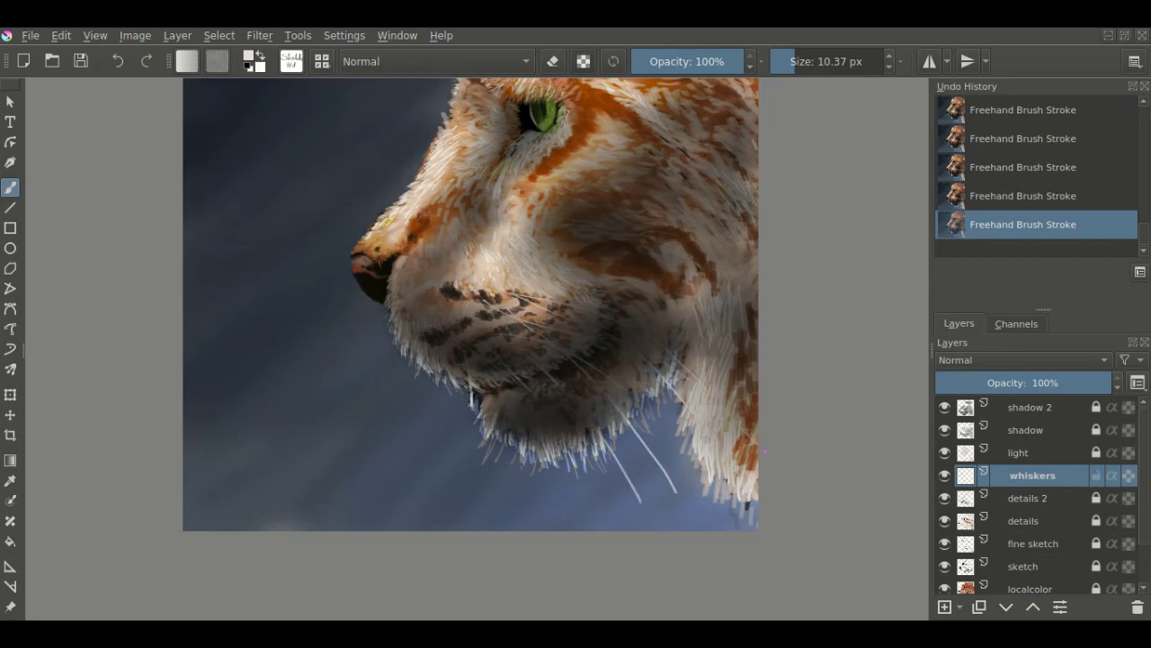
left_click_drag(599, 416, 640, 460)
left_click_drag(630, 390, 684, 437)
Paint two whiskers above the brow, then reselect the details 2 layer.
left_click_drag(691, 225, 646, 333)
left_click_drag(423, 146, 396, 122)
left_click_drag(423, 180, 388, 168)
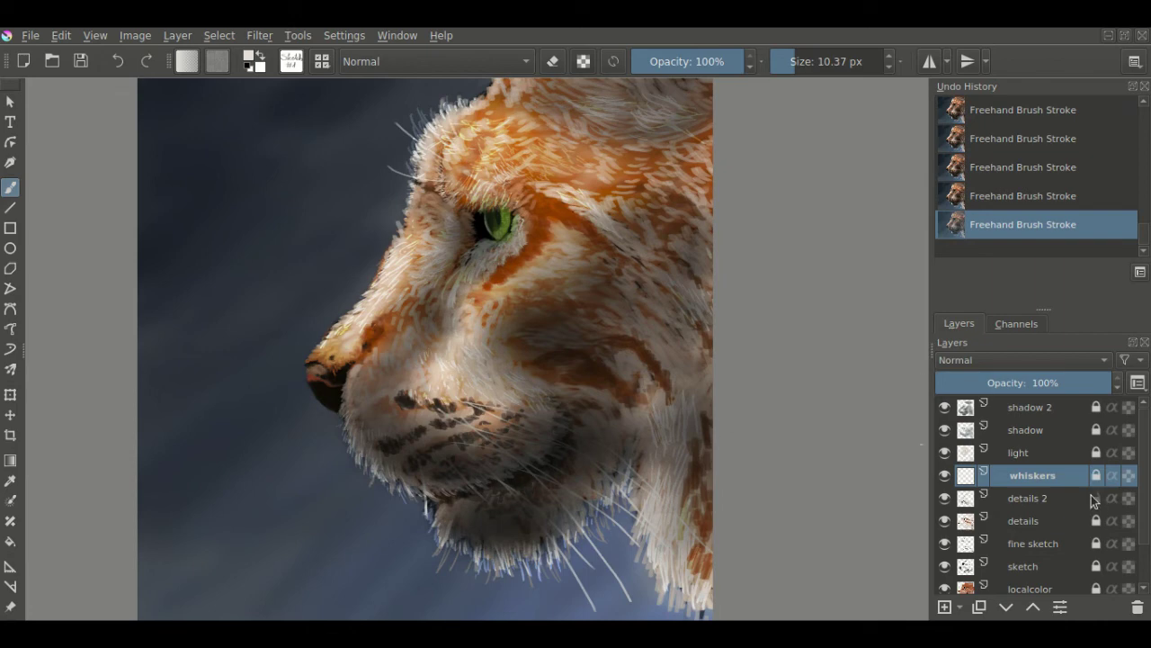
left_click(1077, 503)
mouse_move(575, 268)
left_mouse_down()
mouse_move(426, 297)
mouse_move(516, 259)
left_mouse_up()
Add a new layer named 'bg 2' above the bg layer.
scroll(1059, 562, "down", 2)
left_click(1059, 560)
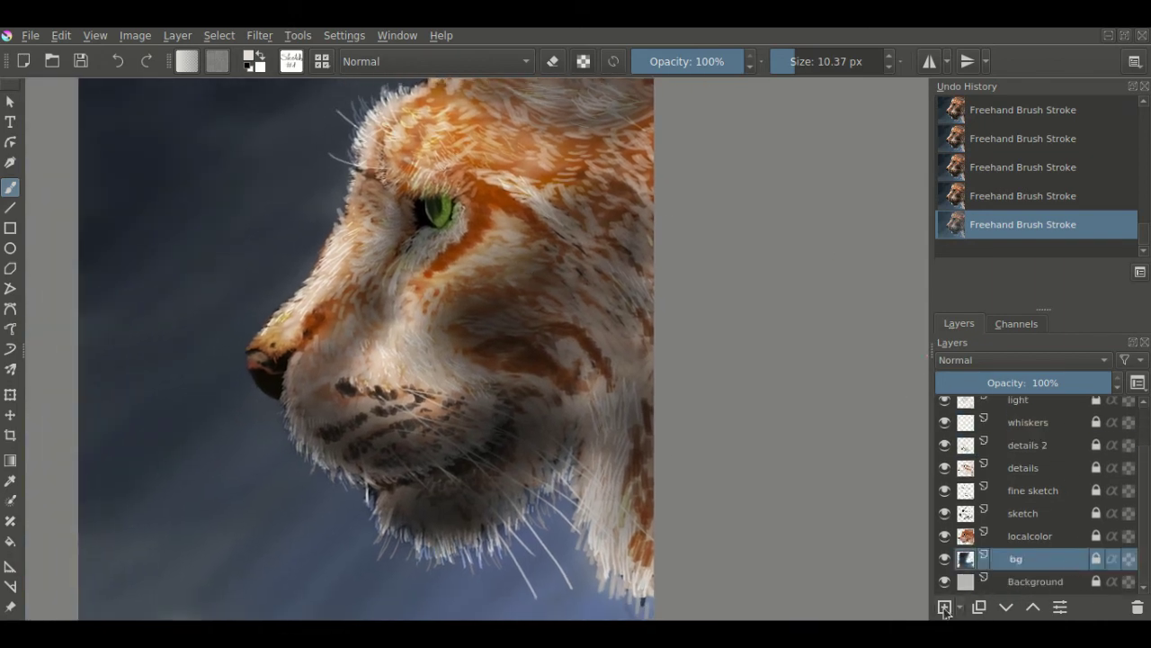
left_click(944, 607)
double_click(1034, 558)
type("bg 2")
key("Return")
scroll(1034, 360, "down", 1)
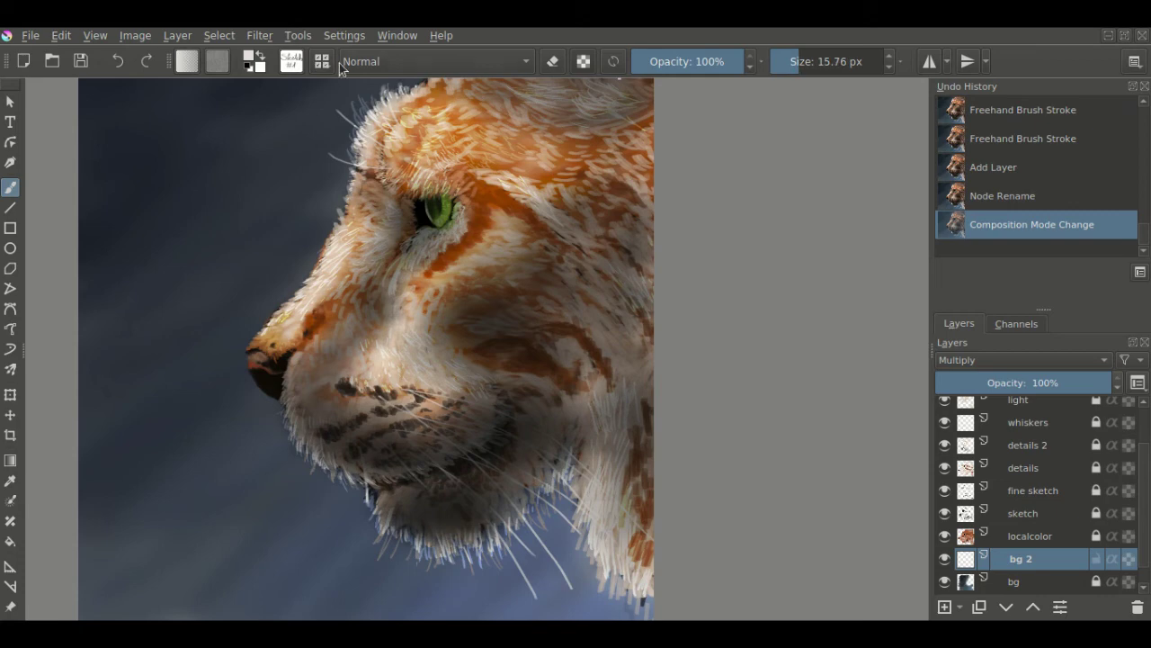
Darken the left and lower background with a 478 px, 40% opacity black brush.
key("slash")
key("bracketright")
key("bracketright")
key("bracketright")
key("bracketright")
key("bracketright")
key("bracketright")
key("bracketright")
key("x")
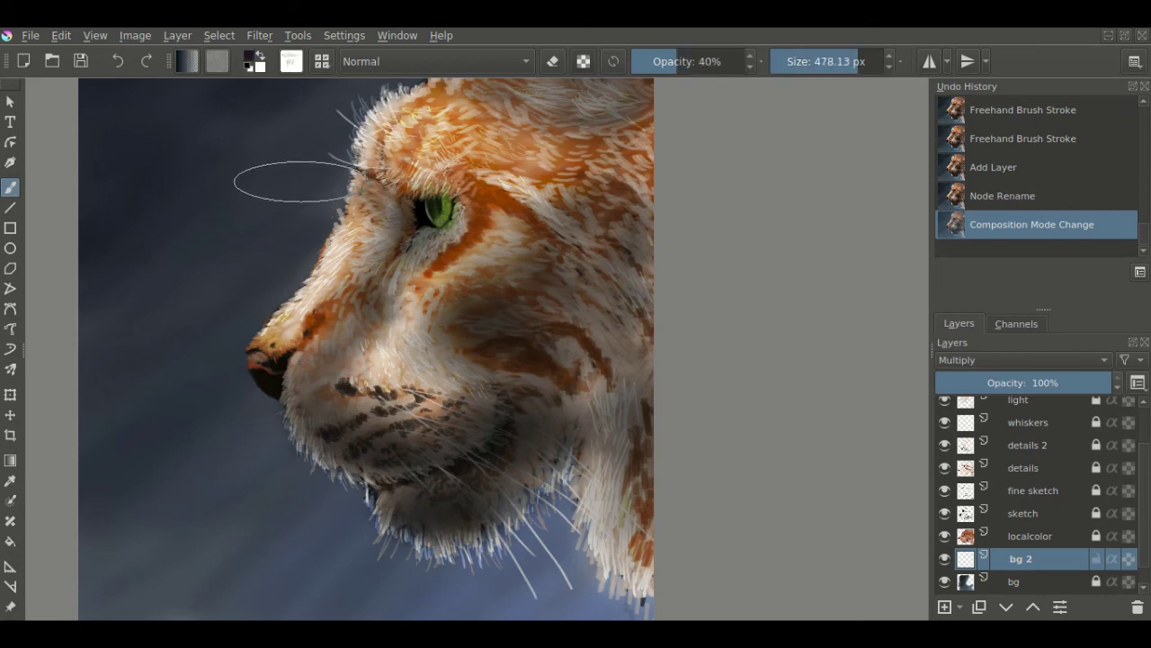
key("minus")
left_click(281, 154)
mouse_move(281, 154)
left_mouse_down()
mouse_move(319, 213)
mouse_move(279, 485)
left_mouse_up()
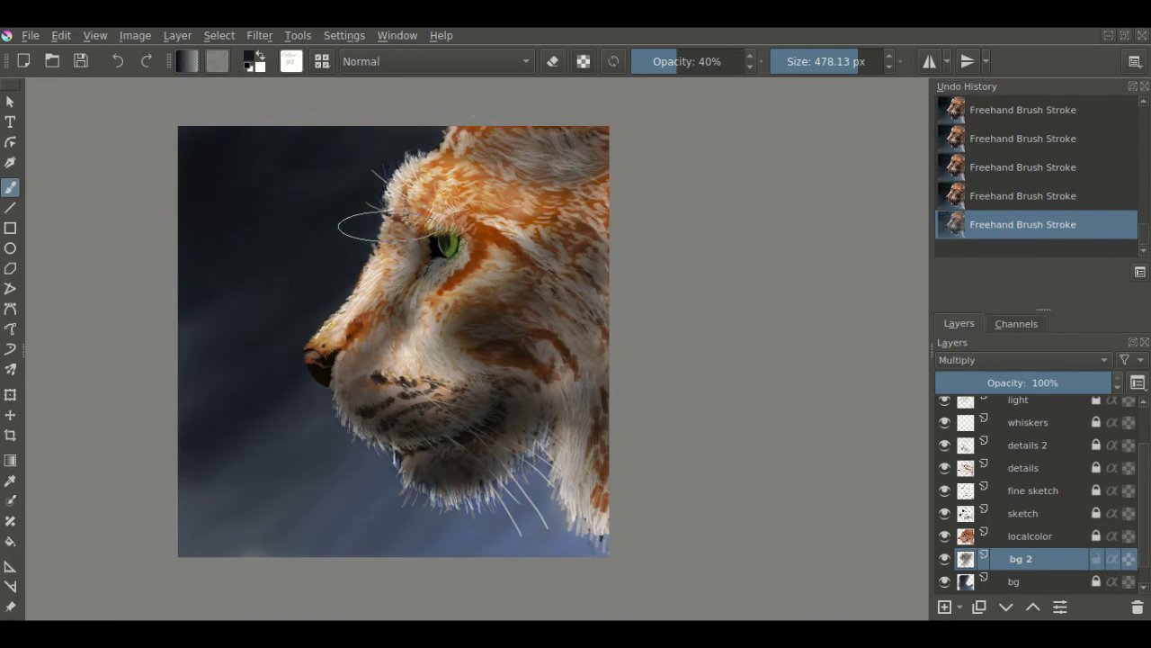
mouse_move(207, 437)
left_mouse_down()
mouse_move(488, 546)
mouse_move(575, 535)
left_mouse_up()
mouse_move(348, 390)
left_mouse_down()
mouse_move(211, 550)
mouse_move(630, 509)
left_mouse_up()
left_click_drag(650, 442, 432, 504)
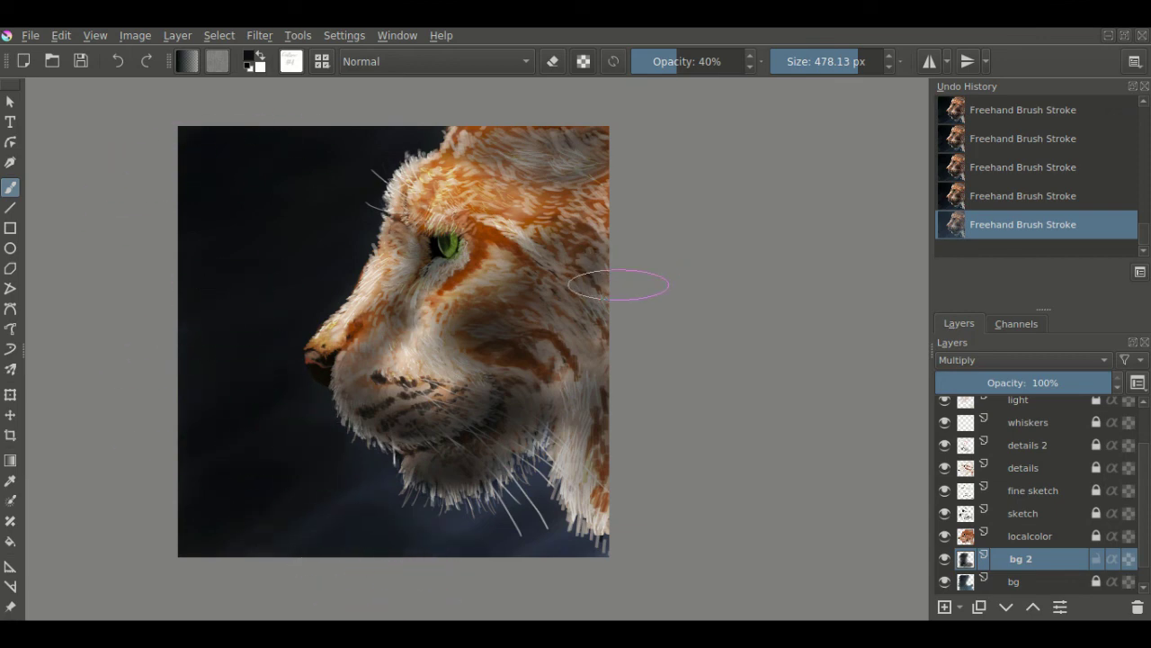
Adjust the canvas view and select the topmost layer.
scroll(619, 285, "up", 1)
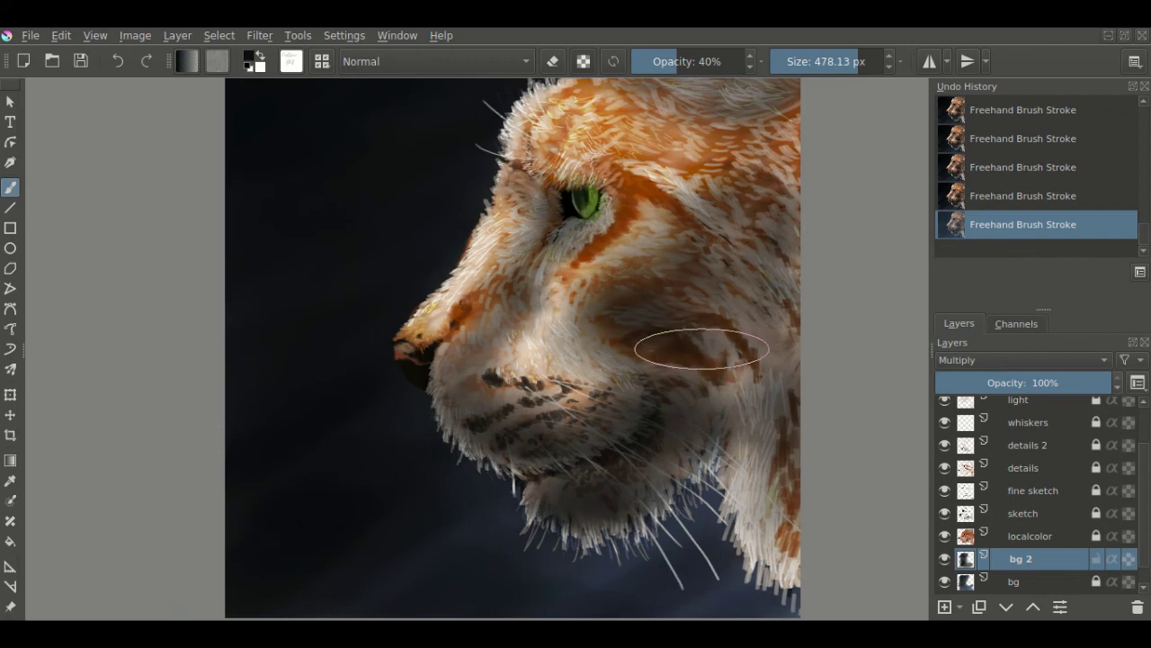
left_click_drag(702, 350, 707, 359)
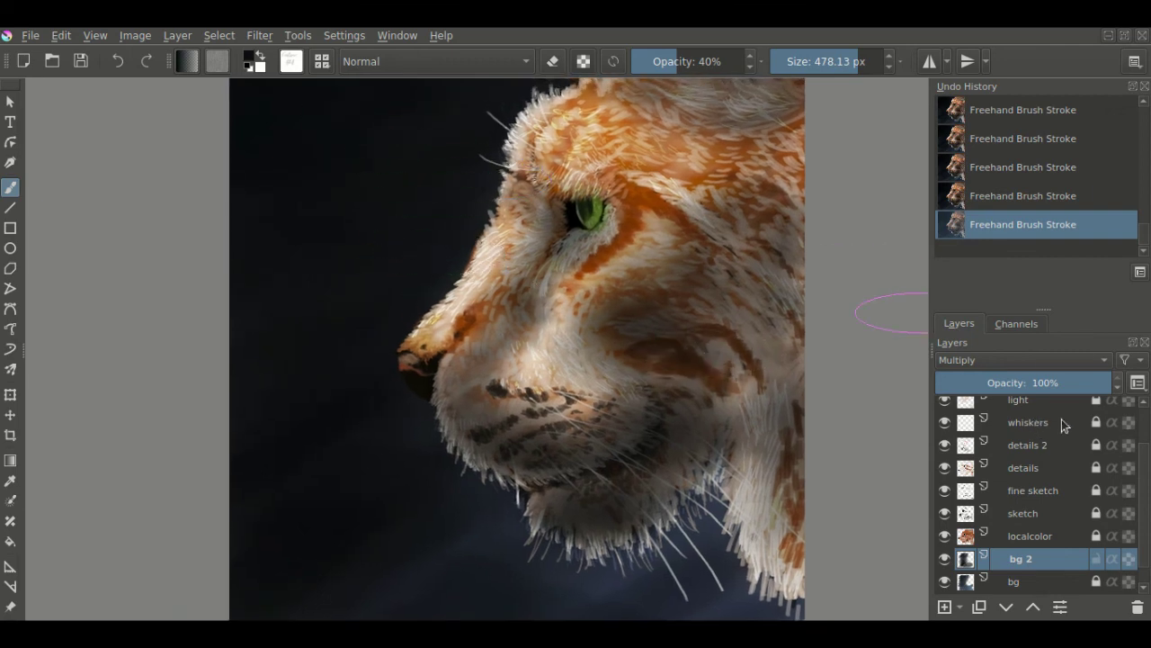
scroll(1146, 467, "up", 2)
left_click(1037, 407)
Add a new layer above shadow 2 and name it 'signature'.
key("Insert")
double_click(1036, 407)
type("sign")
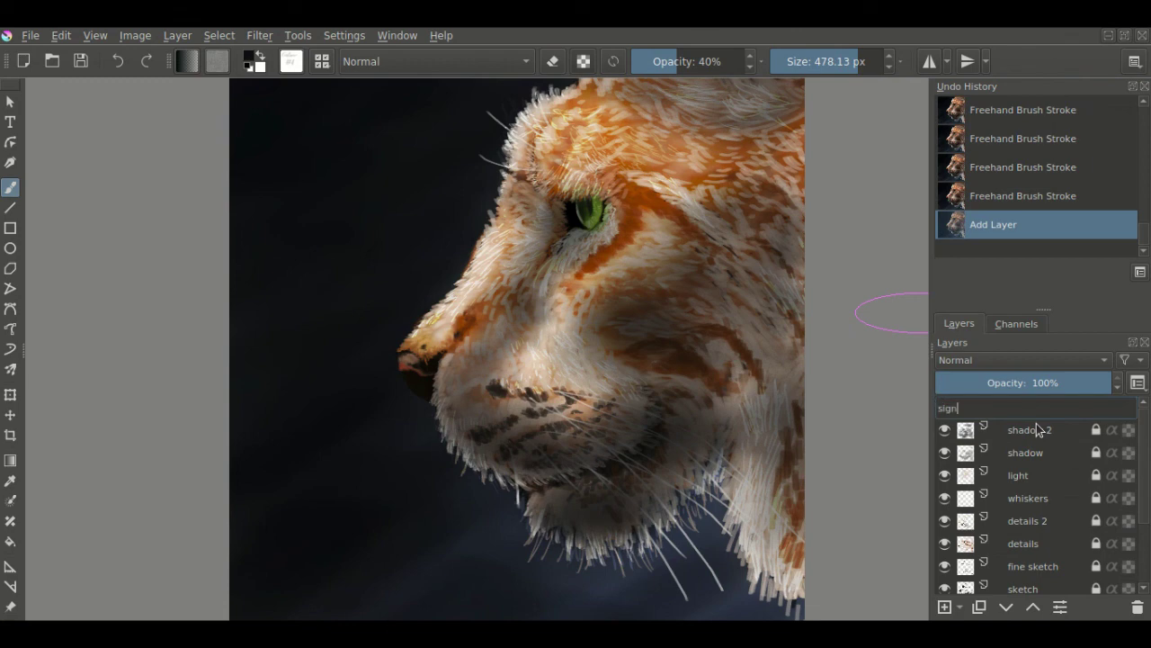
type("ature")
key("Return")
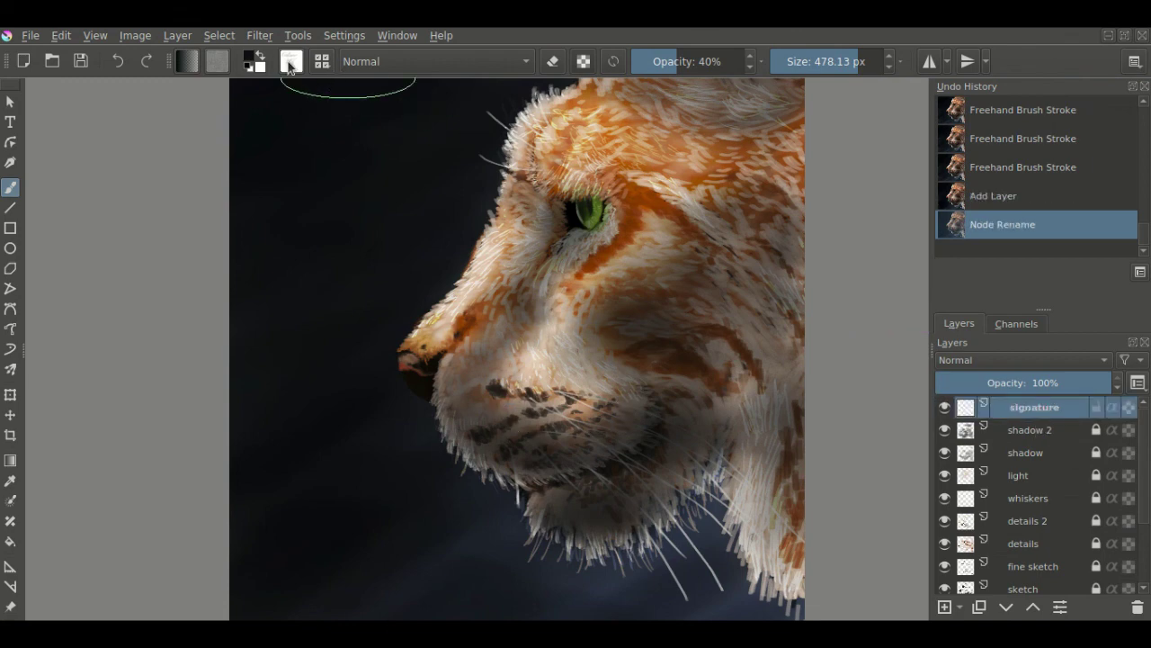
Switch to a small opaque 5 px white brush and zoom into the lower-left corner.
key("slash")
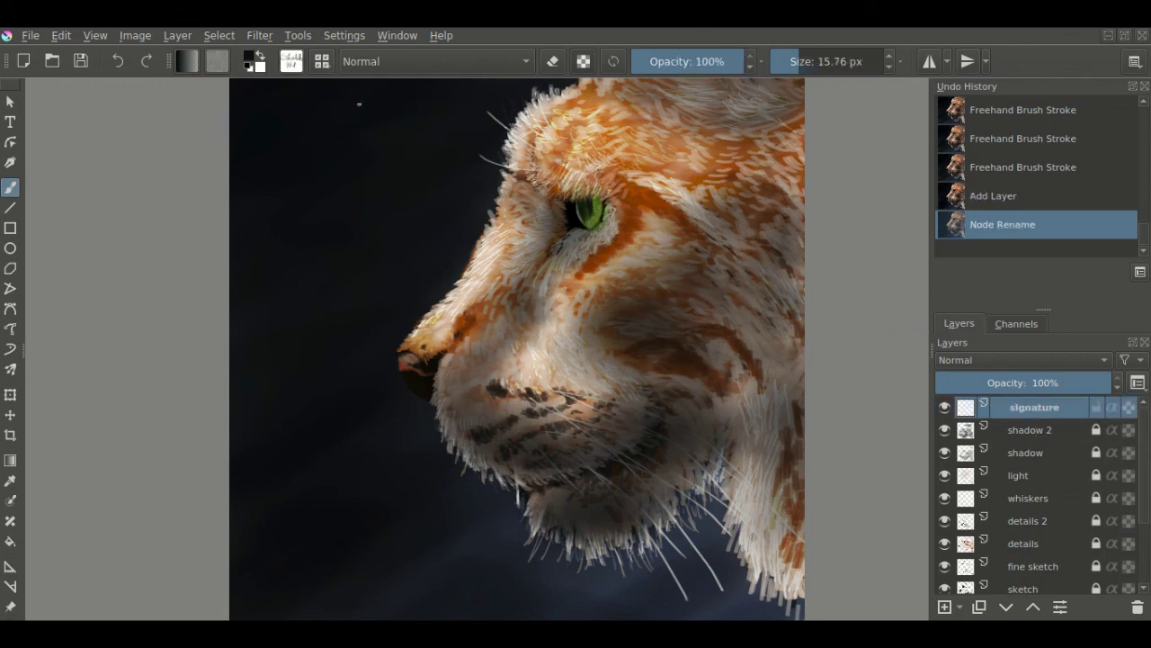
key("bracketleft")
key("bracketleft")
key("bracketleft")
key("x")
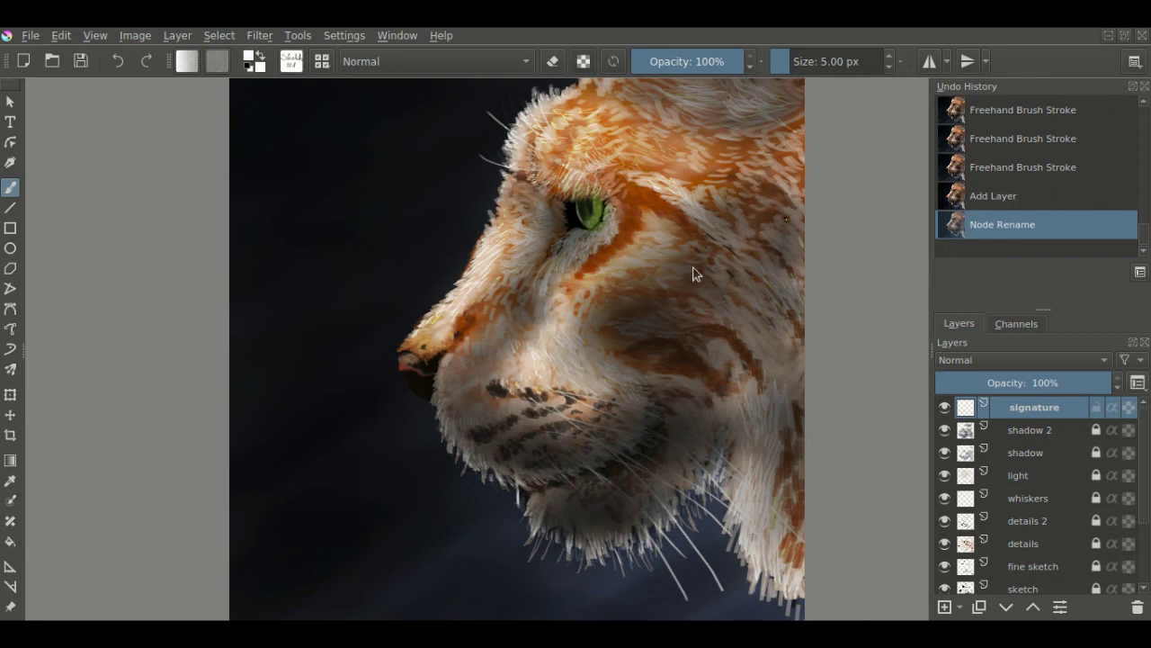
left_click_drag(694, 264, 672, 129)
scroll(367, 390, "up", 3)
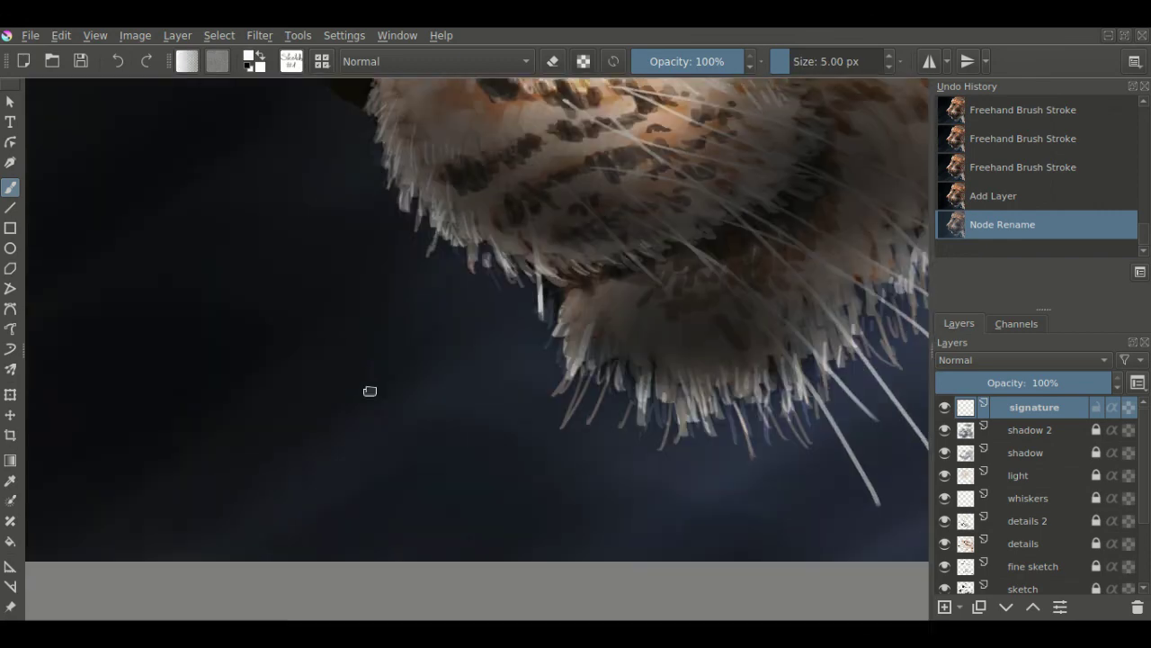
Handwrite the signature with its accent mark and the year 2020 beneath it.
left_click_drag(188, 494, 254, 483)
left_click_drag(247, 471, 252, 467)
left_click_drag(192, 500, 212, 510)
left_click_drag(220, 500, 232, 509)
scroll(552, 407, "down", 5)
scroll(537, 350, "down", 1)
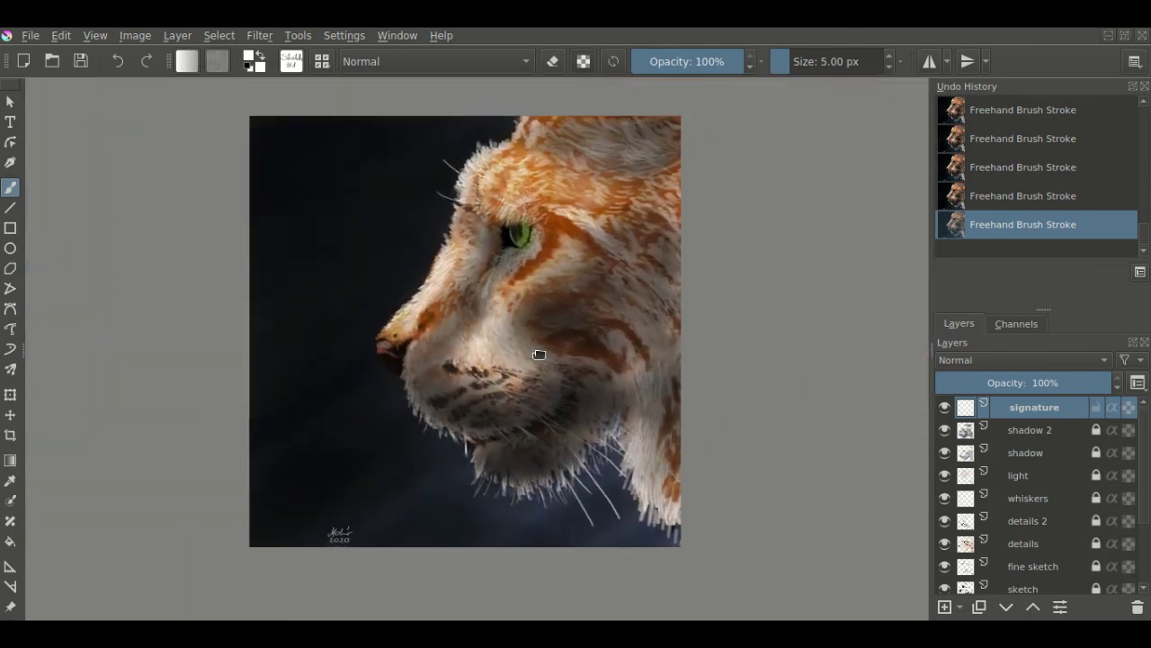